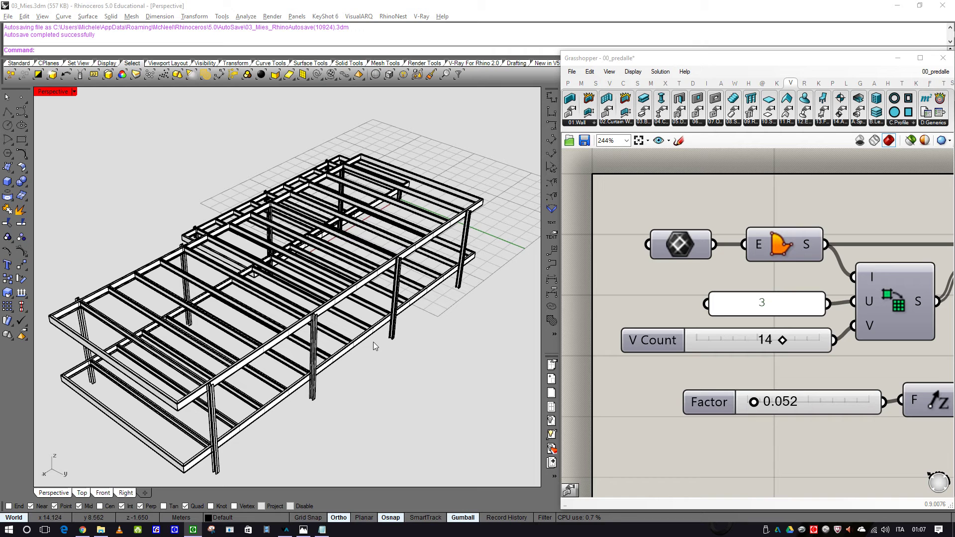
- Examine the steel frame's roof and floor slabs, columns, secondary beams and corner joints from several angles
right_drag(266, 335, 330, 297)
scroll(298, 314, down, 5)
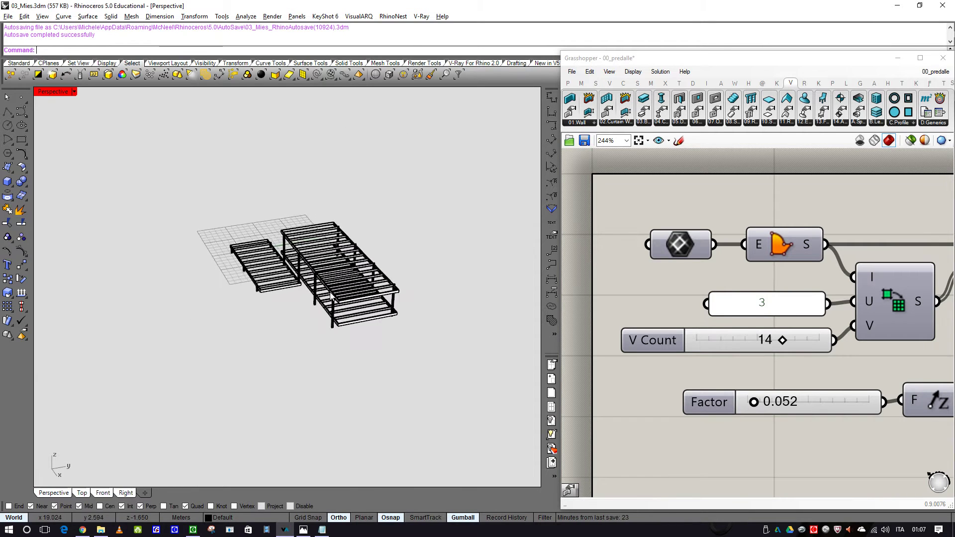
scroll(330, 297, up, 4)
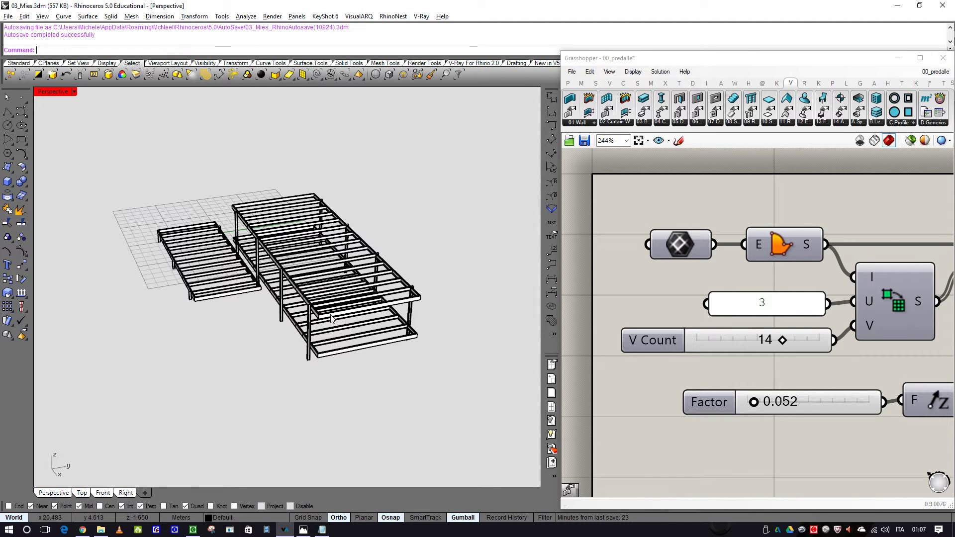
right_drag(281, 332, 262, 262)
scroll(330, 269, up, 8)
scroll(330, 268, down, 6)
right_drag(362, 267, 226, 293)
scroll(232, 296, up, 2)
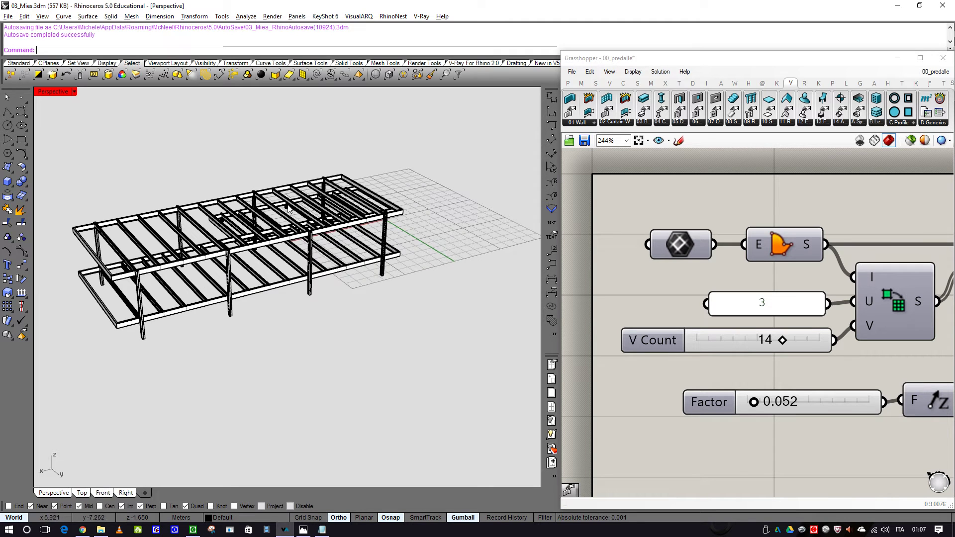
scroll(388, 298, down, 3)
right_drag(277, 305, 431, 298)
scroll(413, 269, up, 6)
scroll(403, 241, up, 3)
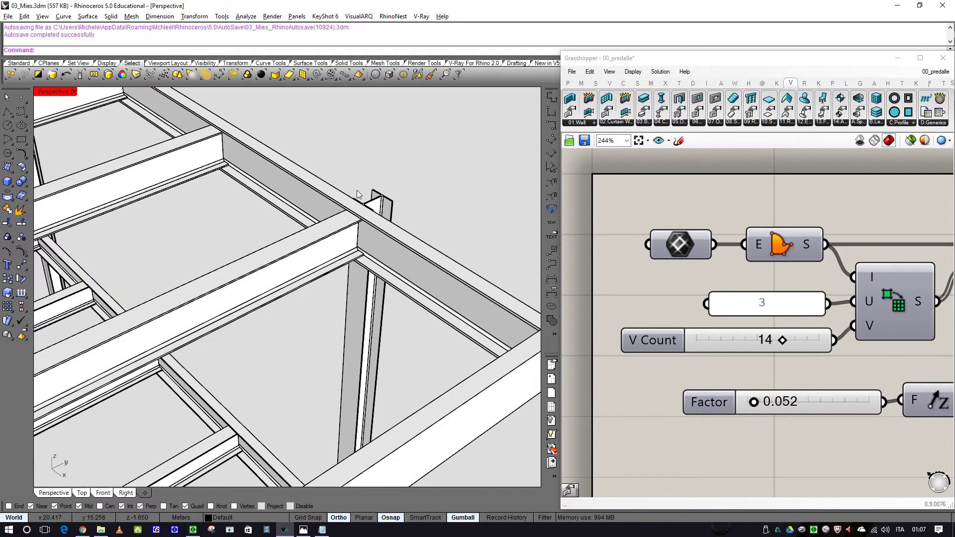
scroll(350, 209, down, 3)
scroll(352, 225, up, 3)
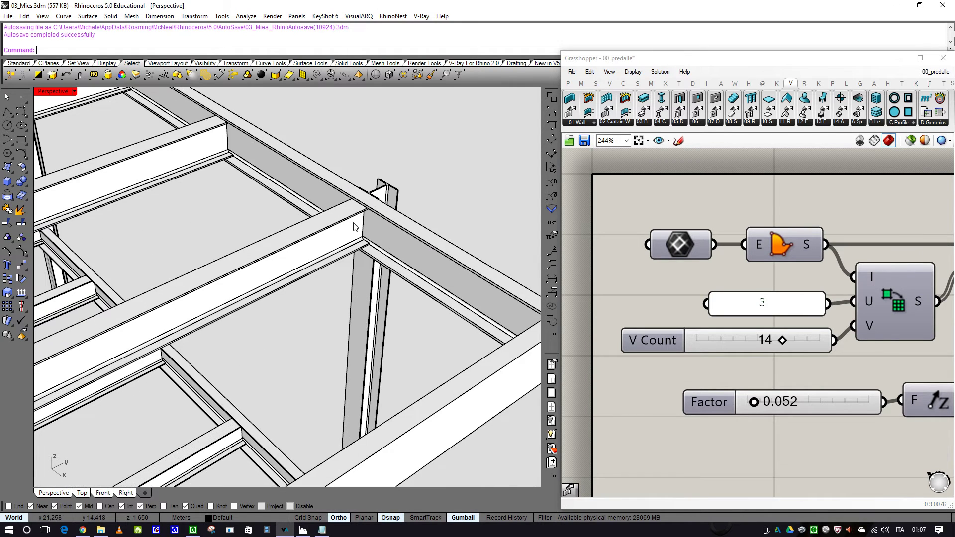
scroll(361, 217, down, 3)
right_drag(361, 217, 359, 254)
scroll(359, 254, up, 3)
scroll(359, 255, up, 3)
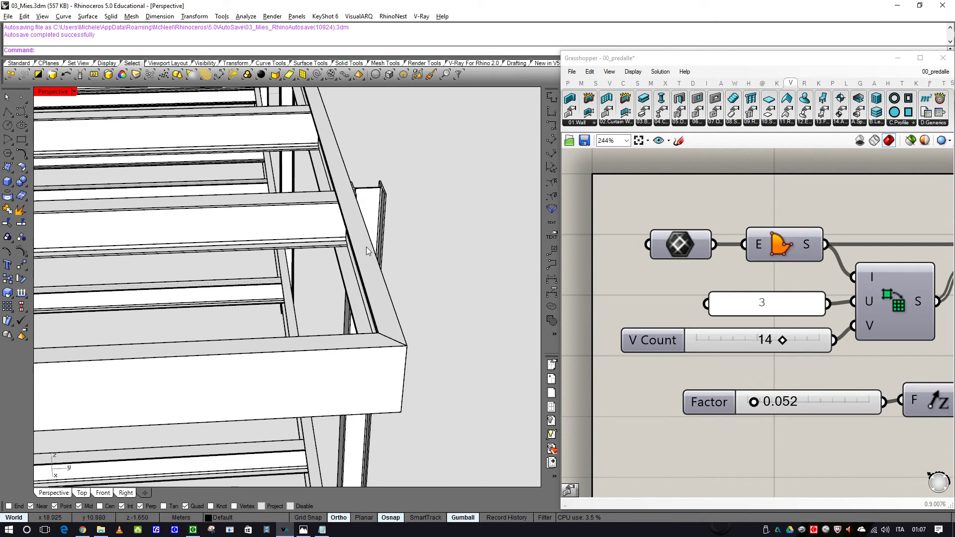
scroll(351, 288, down, 3)
right_drag(351, 281, 401, 236)
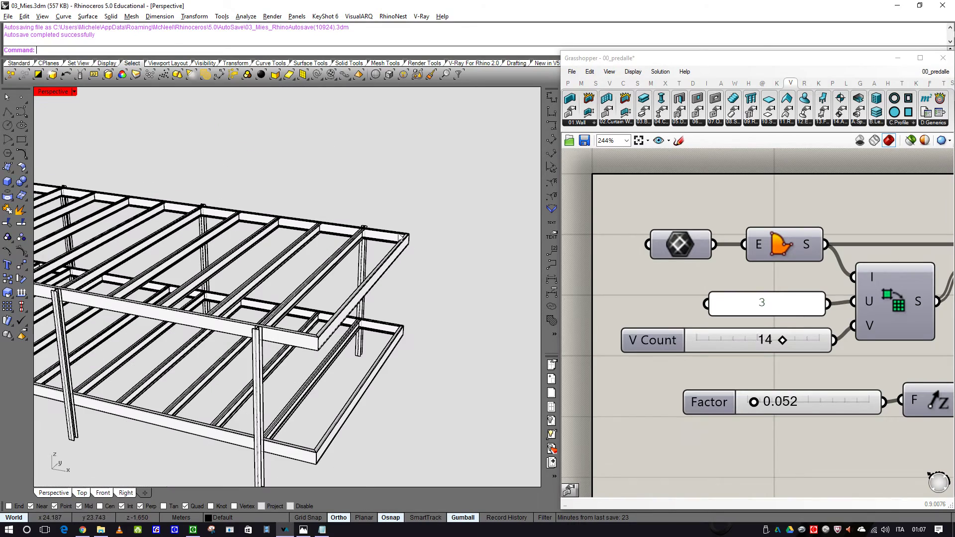
right_drag(353, 264, 377, 329)
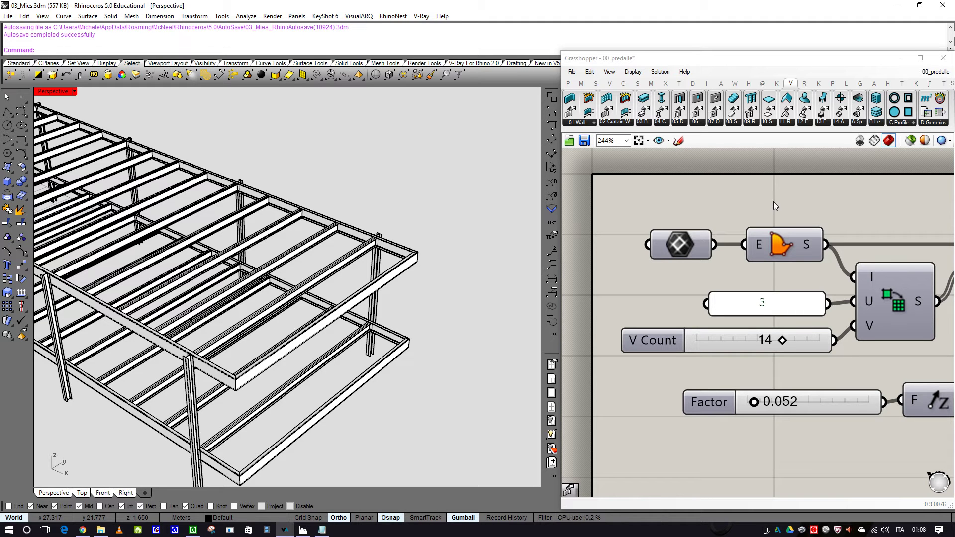
- Check the section illustration img_08.jpg, close it out of view and look over the 00_predalle definition from input geometry to beam output
click(302, 531)
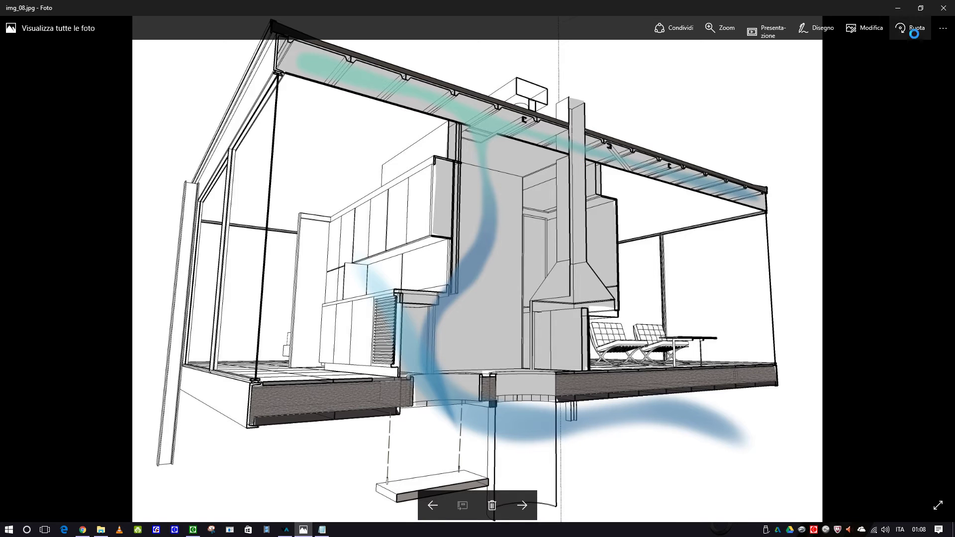
click(894, 9)
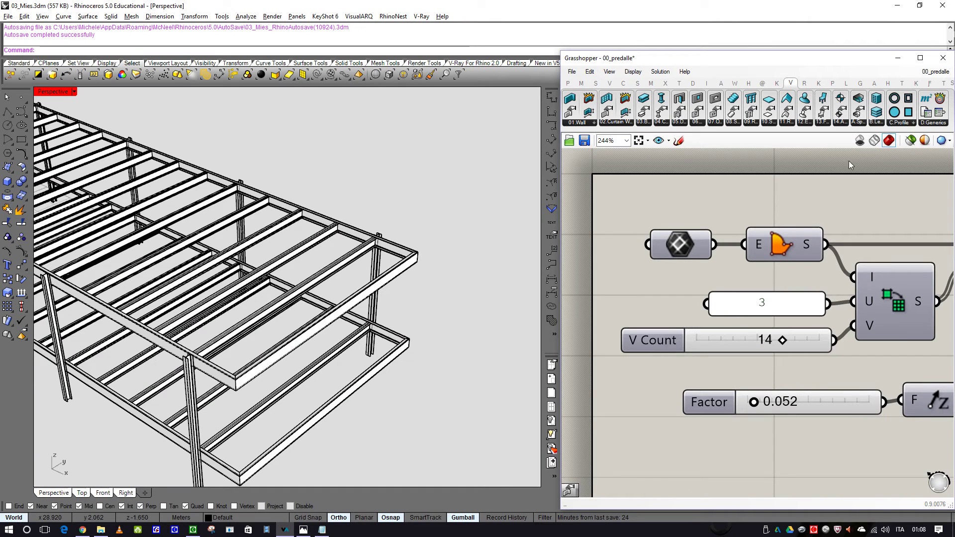
scroll(666, 228, down, 5)
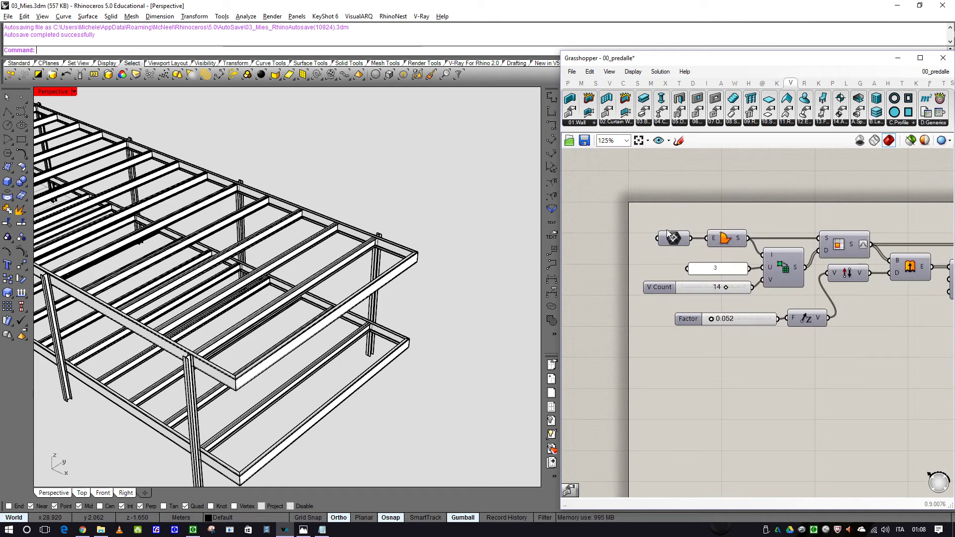
scroll(666, 226, down, 4)
right_drag(796, 248, 672, 248)
scroll(839, 240, up, 4)
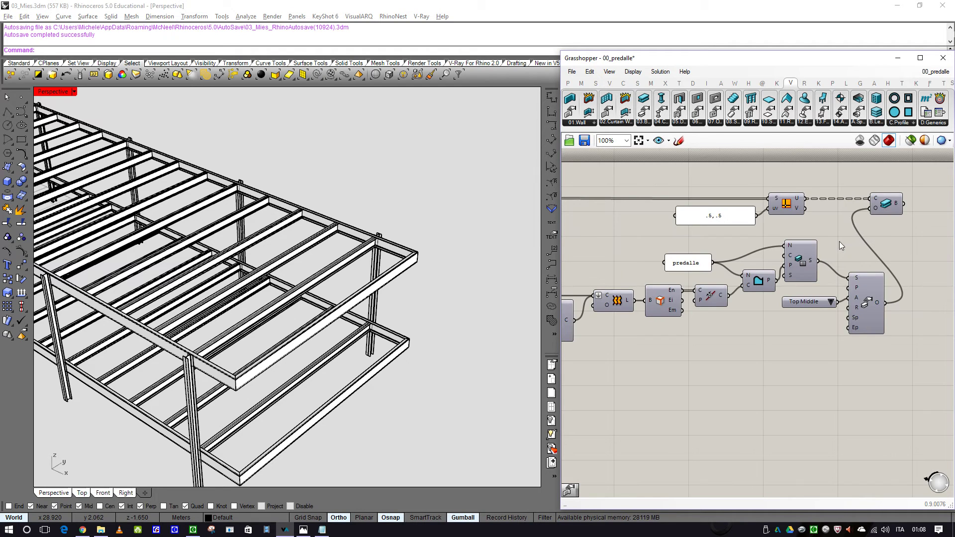
scroll(813, 279, up, 1)
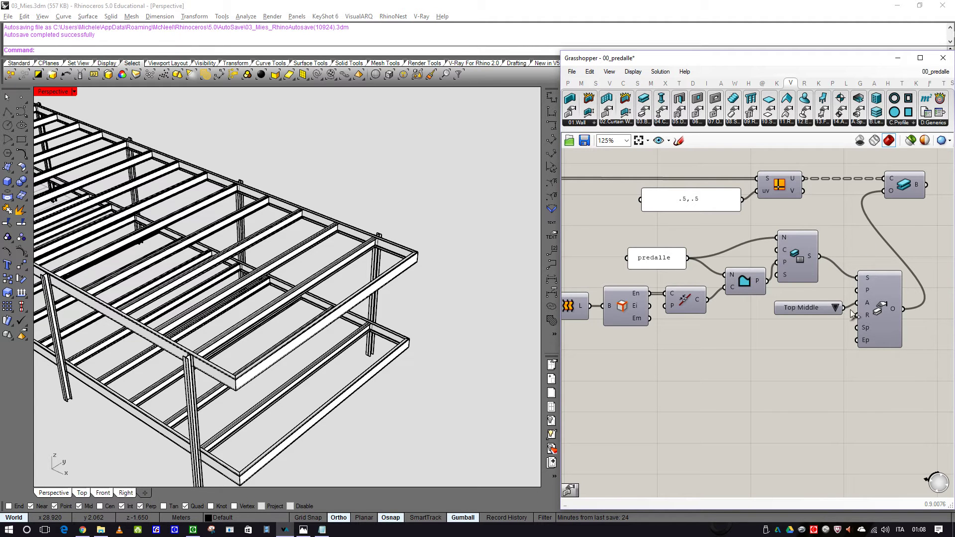
scroll(921, 190, down, 4)
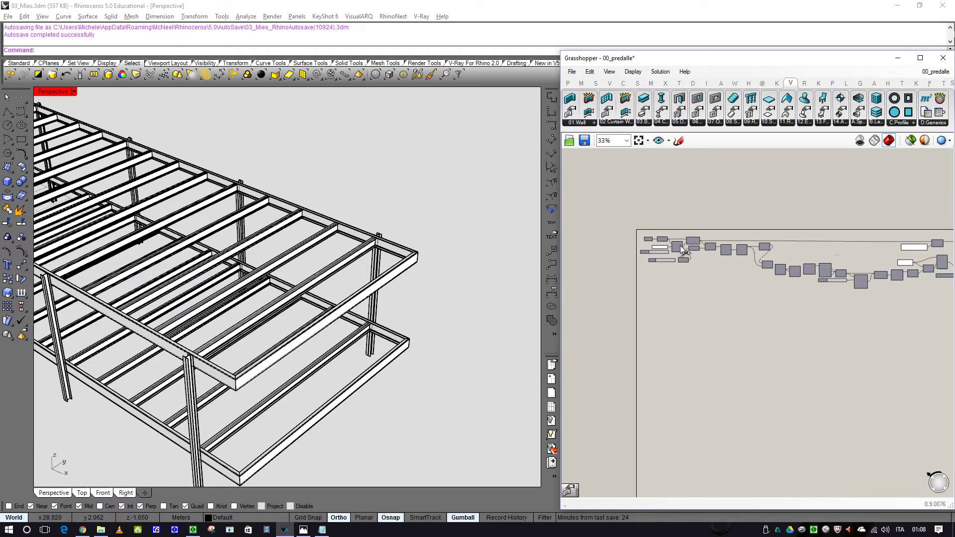
scroll(670, 248, up, 5)
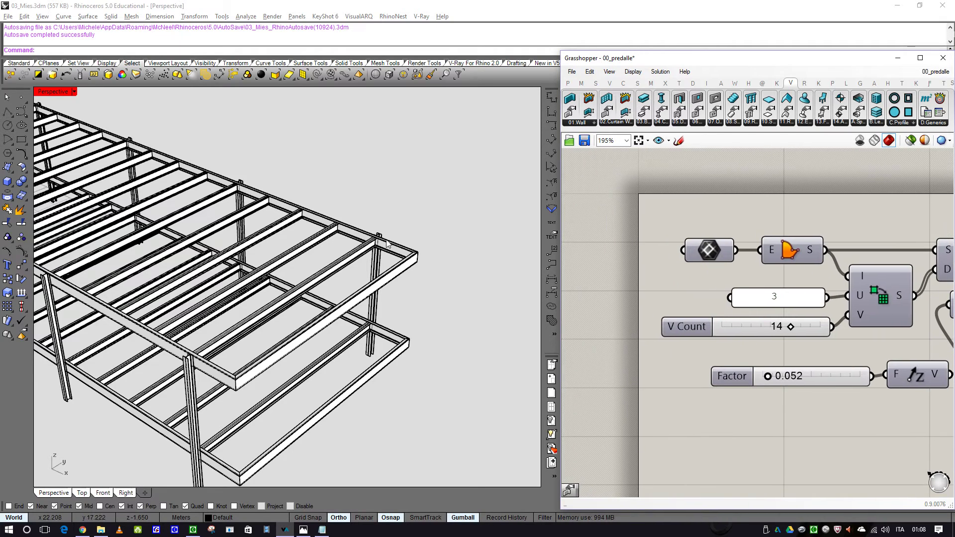
- Turn on the preview of the input geometry parameter at the start of the predalle definition
scroll(421, 252, down, 6)
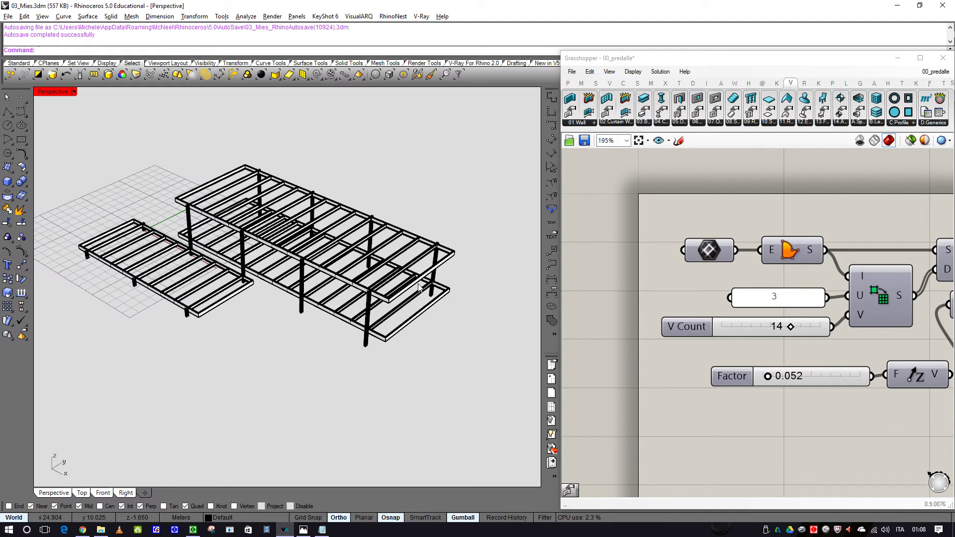
scroll(695, 288, up, 1)
click(712, 242)
right_click(711, 242)
click(733, 260)
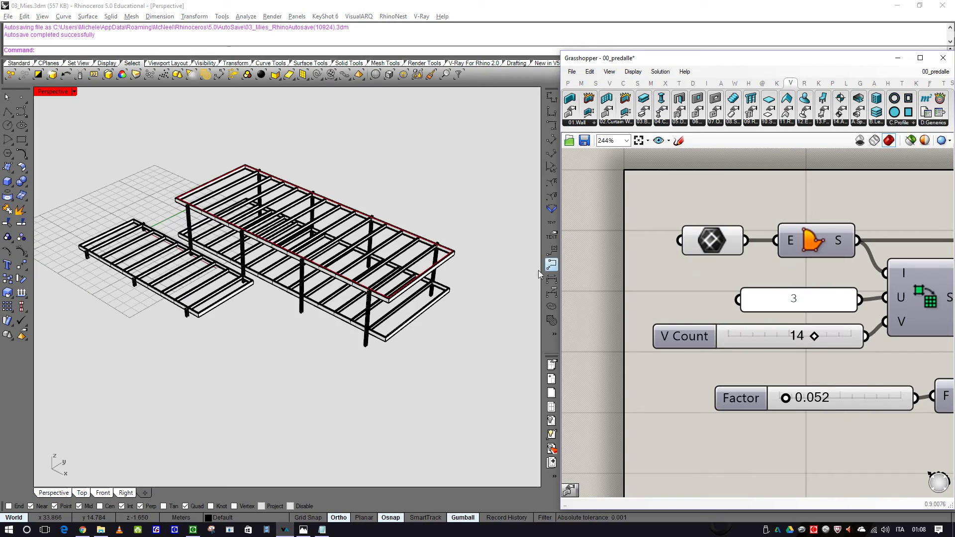
- Inspect how the previewed outline curve follows the inner edges and corners of the upper roof frame
right_drag(398, 272, 390, 288)
scroll(290, 141, up, 5)
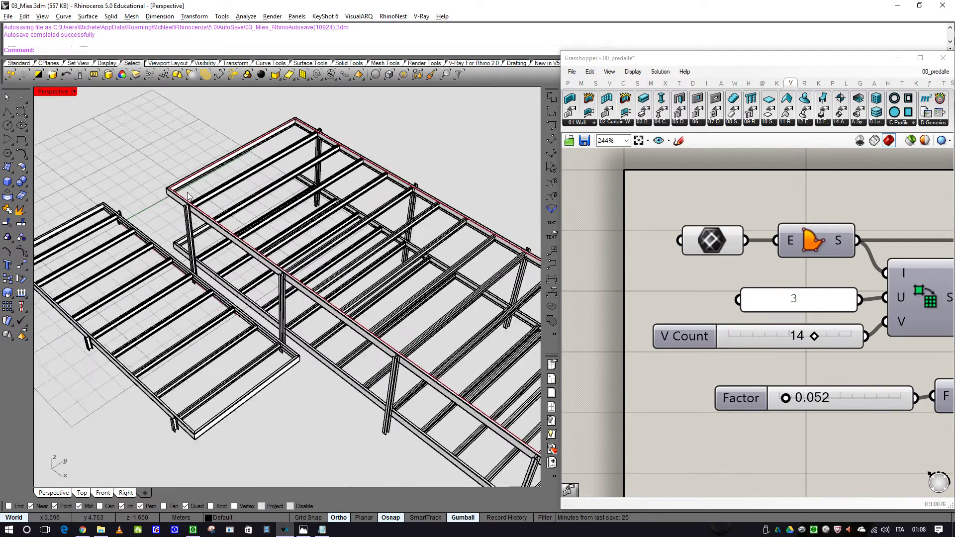
scroll(290, 140, up, 2)
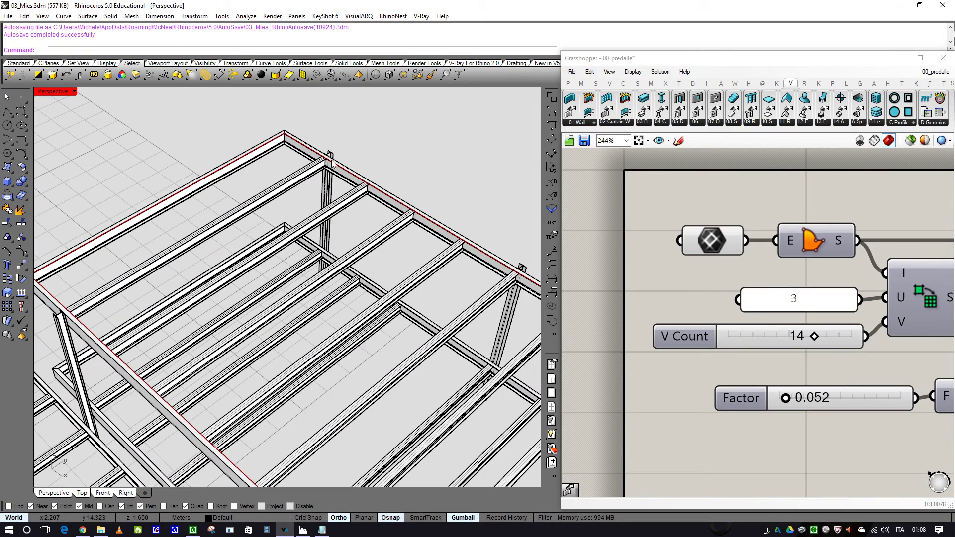
scroll(275, 172, down, 3)
right_drag(744, 289, 679, 298)
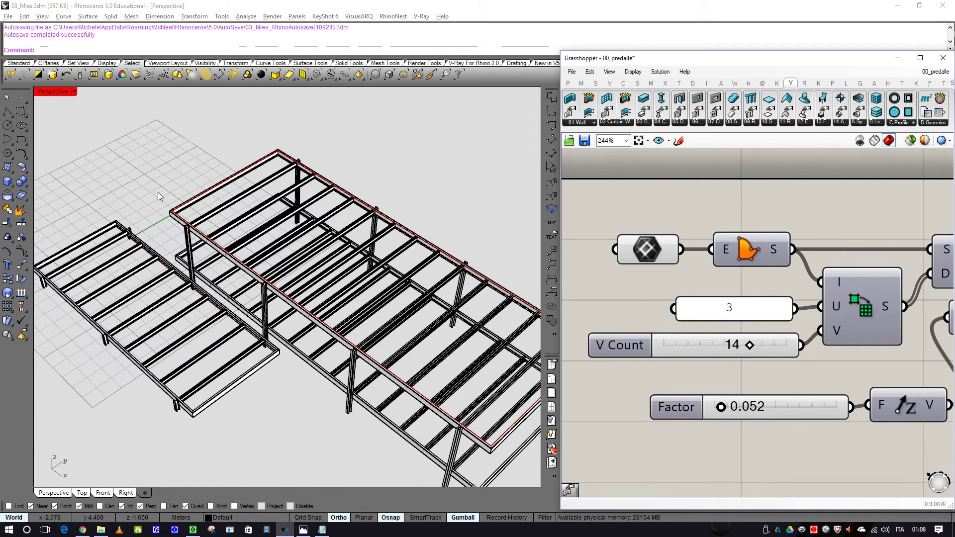
scroll(438, 283, up, 5)
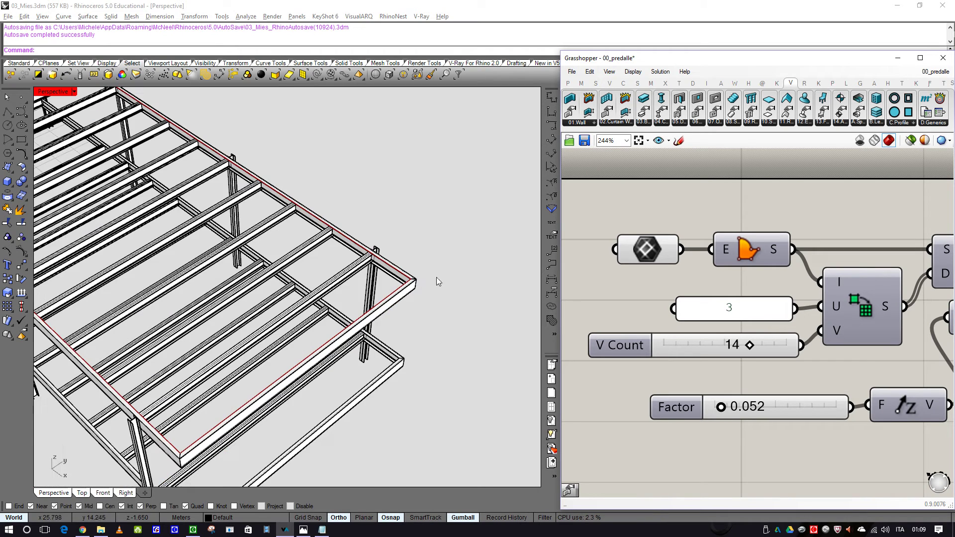
scroll(383, 284, up, 5)
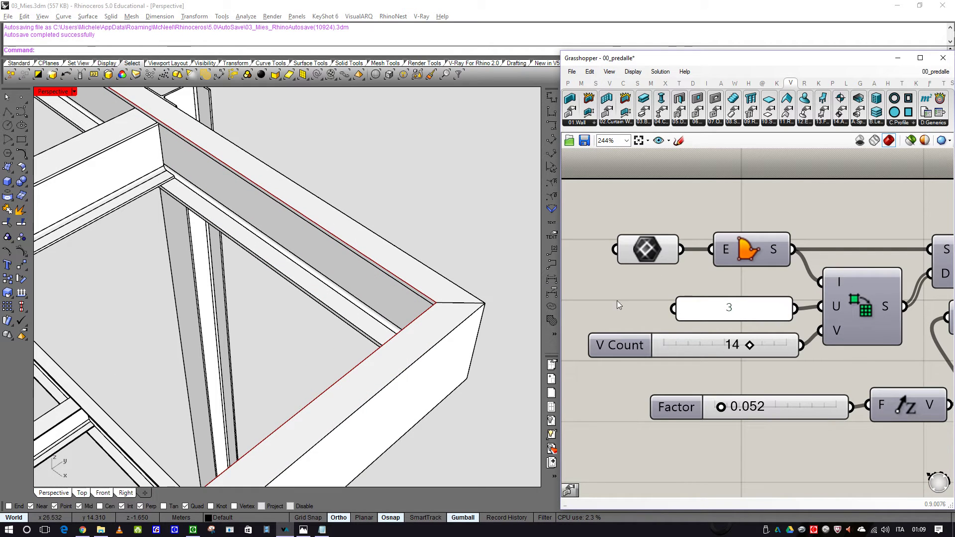
- Turn on the preview of the surface component that fills the outline and view it over the roof frame
click(653, 253)
click(646, 298)
right_click(746, 251)
click(774, 271)
scroll(437, 210, down, 10)
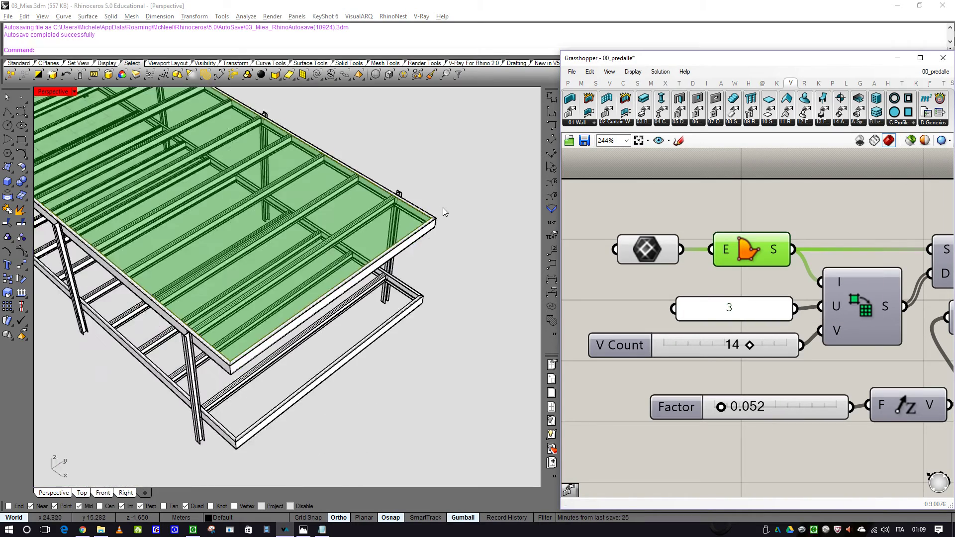
right_drag(320, 195, 372, 211)
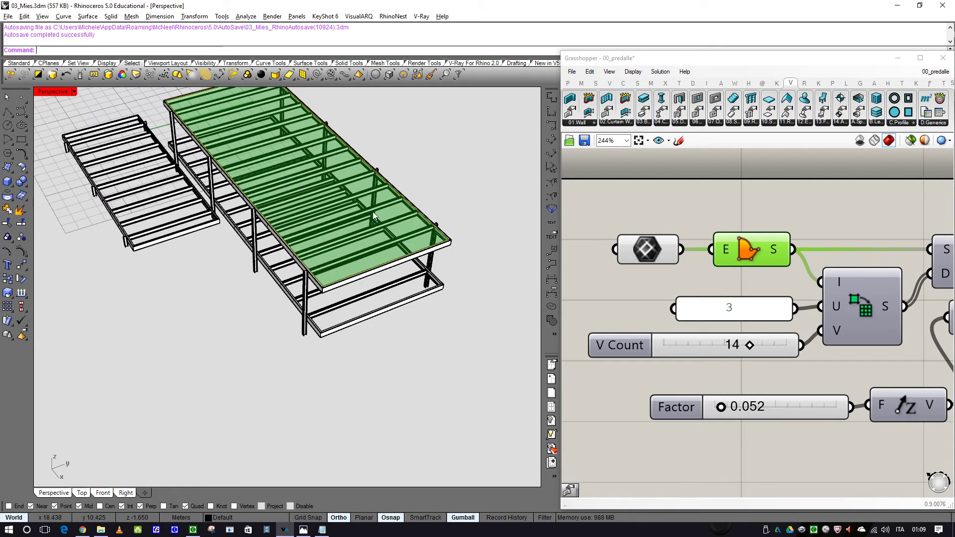
scroll(344, 198, up, 3)
right_drag(731, 281, 654, 293)
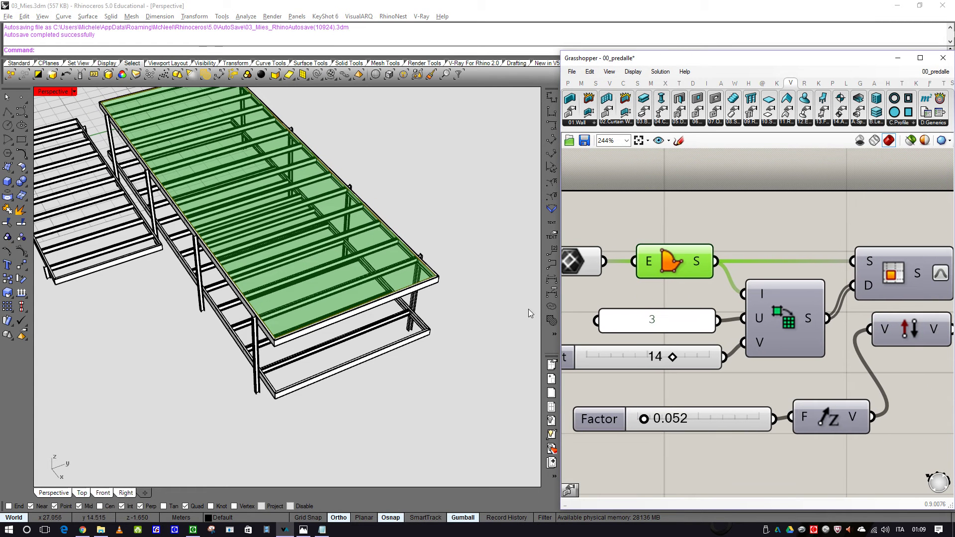
- Turn on the preview of the SubSrf component and turn off the preview of the undivided boundary surface
right_drag(833, 278, 776, 290)
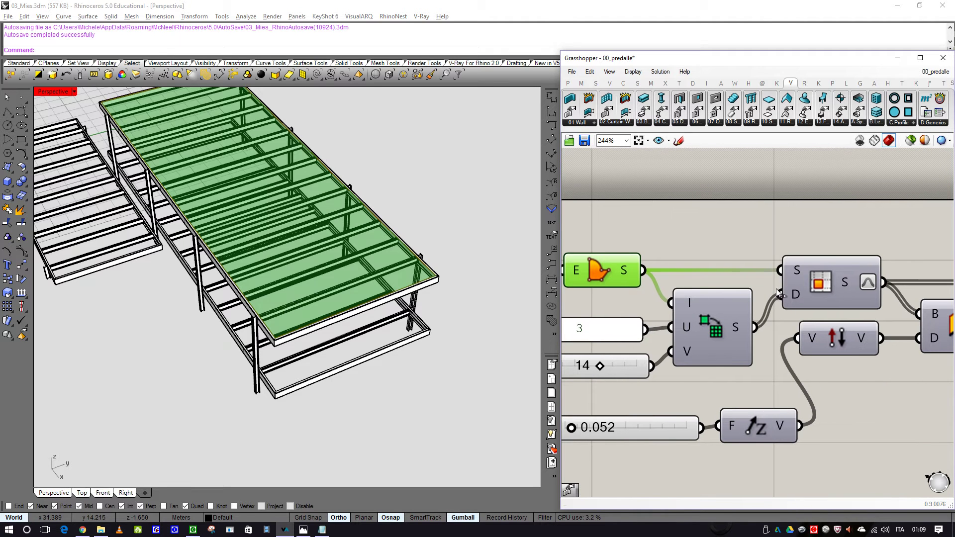
click(821, 283)
right_click(821, 283)
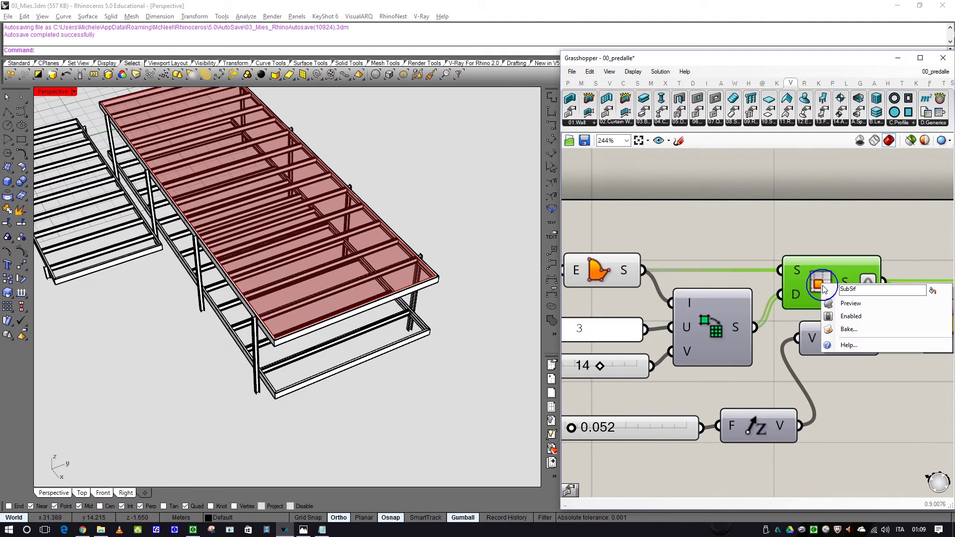
click(845, 304)
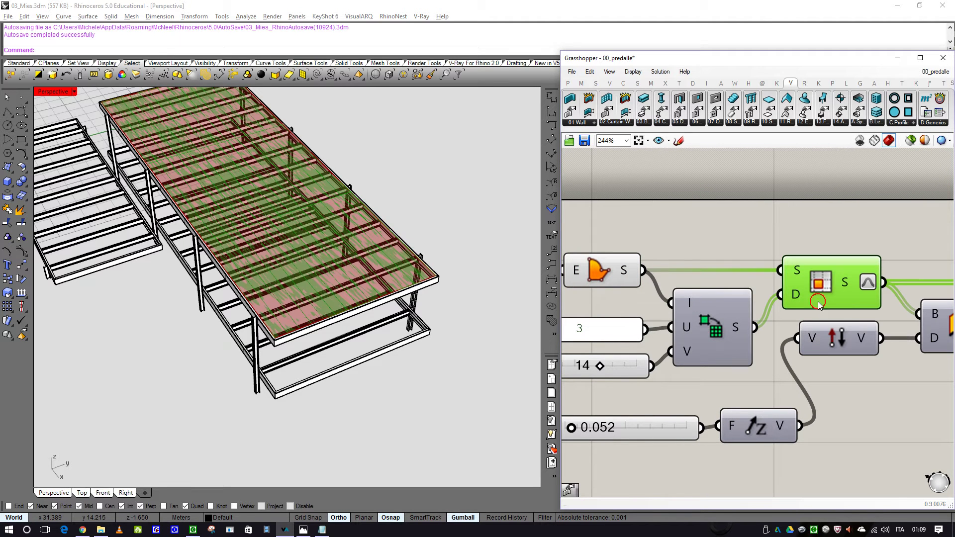
right_click(591, 271)
click(627, 293)
- Examine the subdivided roof panels against the frame's beams, along the roof's length and at its corner
mouse_move(298, 248)
right_down()
mouse_move(318, 284)
mouse_move(308, 244)
right_up()
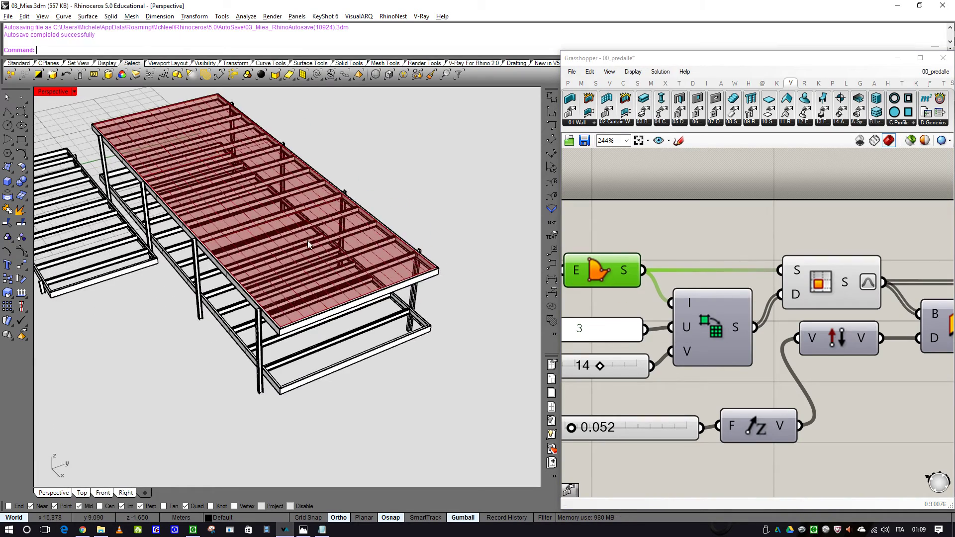
scroll(376, 297, down, 3)
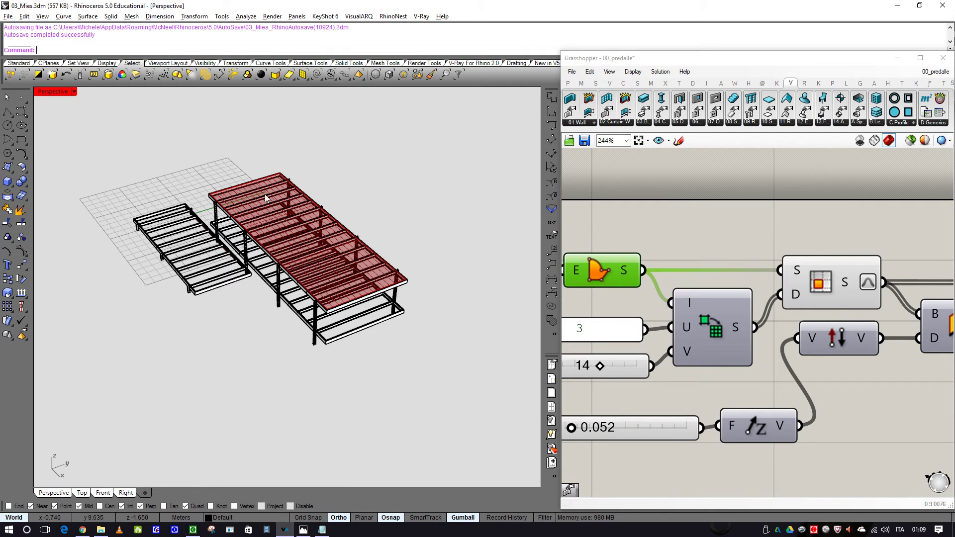
right_drag(267, 232, 285, 225)
scroll(309, 219, up, 2)
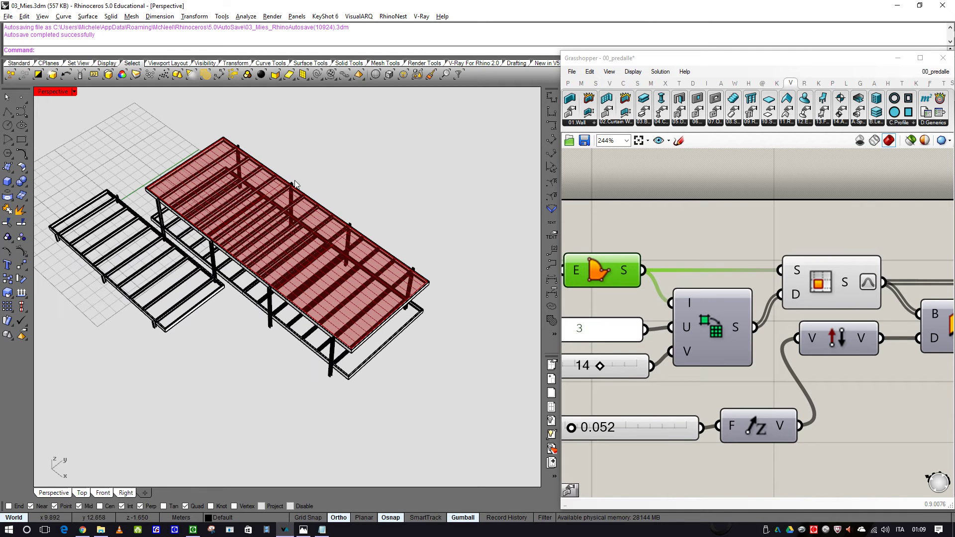
right_drag(721, 397, 750, 362)
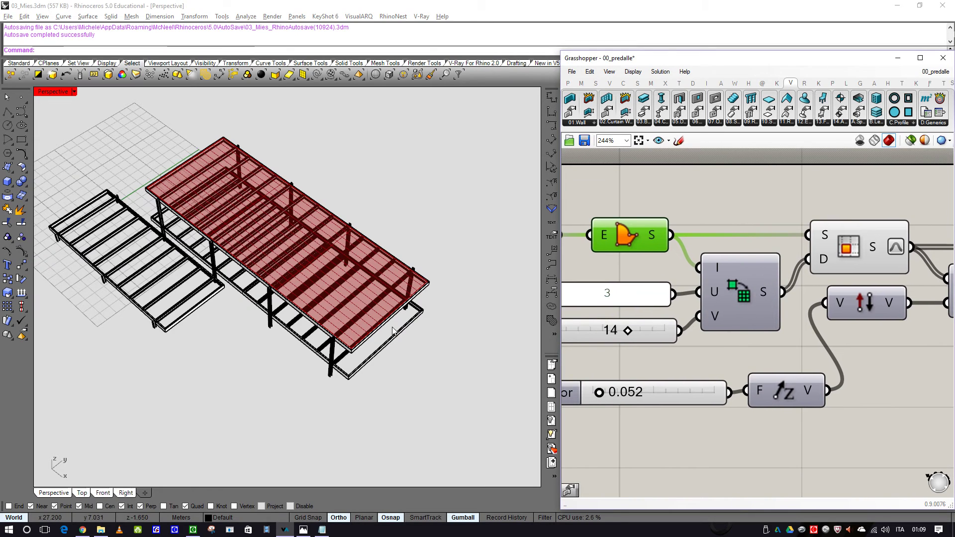
right_drag(393, 331, 406, 318)
scroll(418, 311, up, 5)
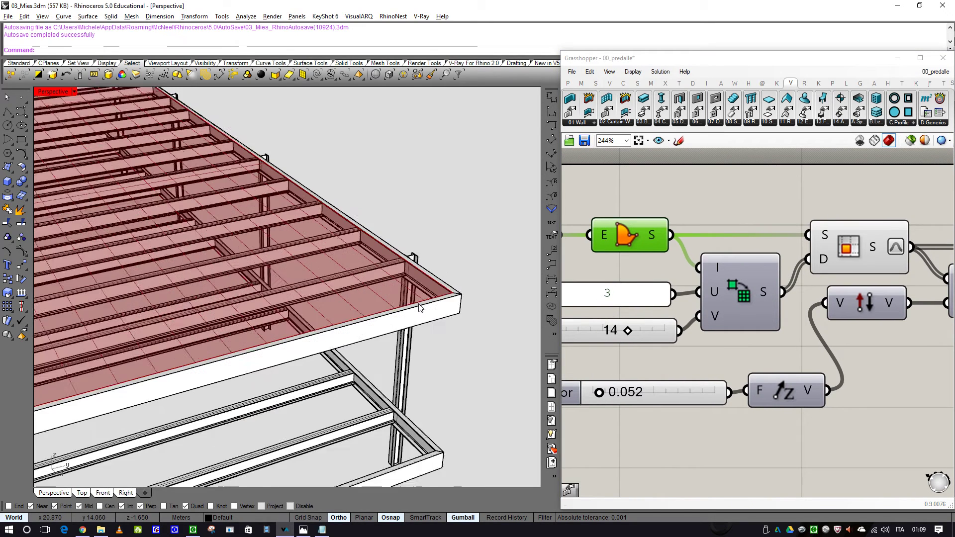
scroll(433, 311, up, 2)
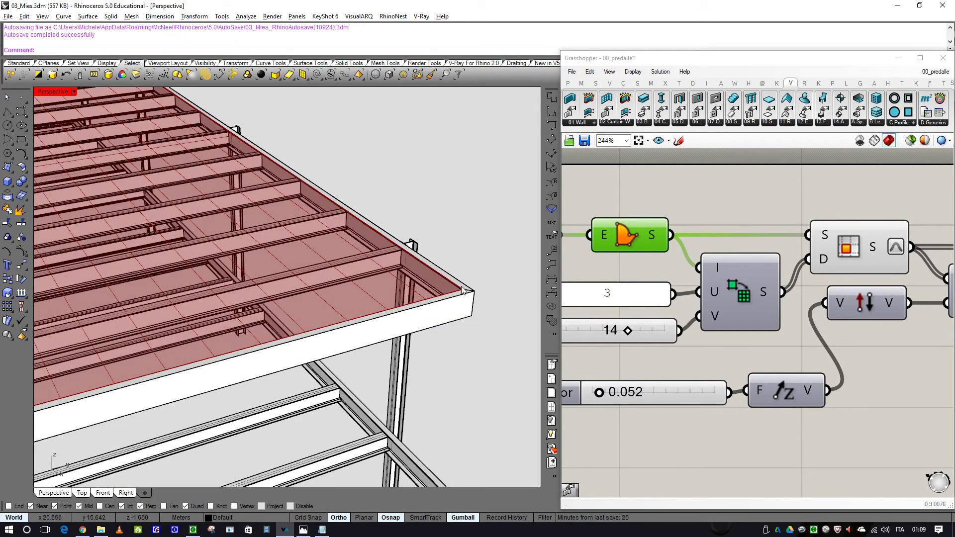
scroll(366, 245, down, 5)
right_drag(331, 234, 475, 266)
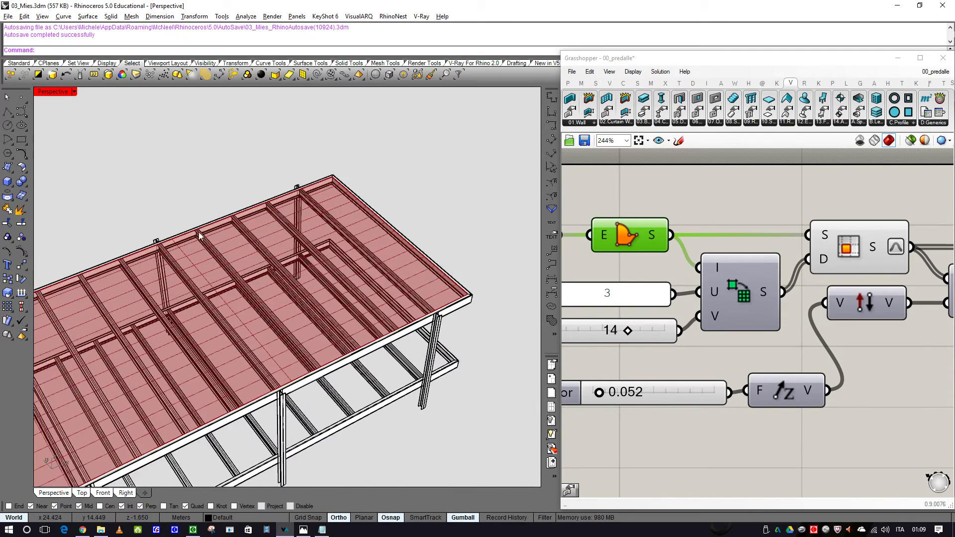
- Turn off the preview of the SubSrf component and turn on the preview of the Extrude component
scroll(199, 235, up, 3)
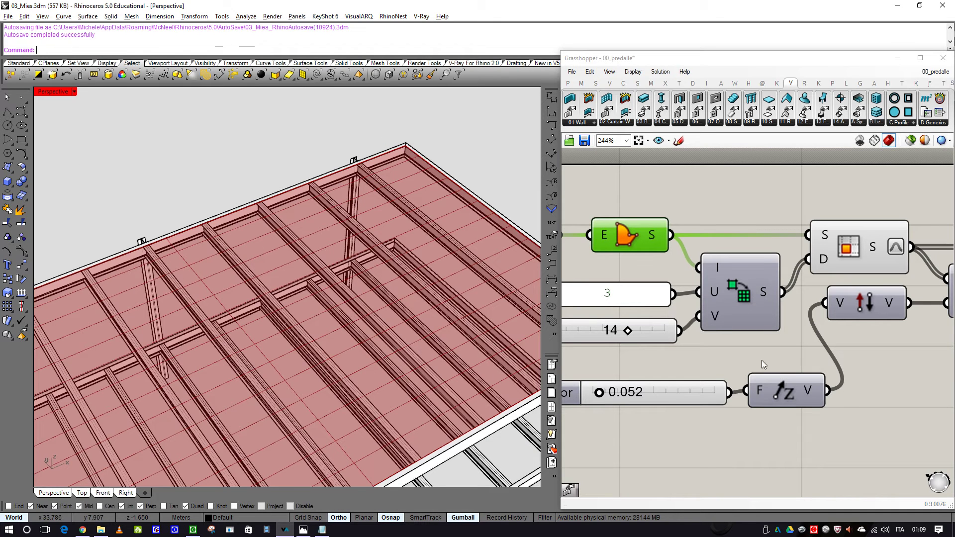
scroll(762, 360, down, 3)
right_click(747, 278)
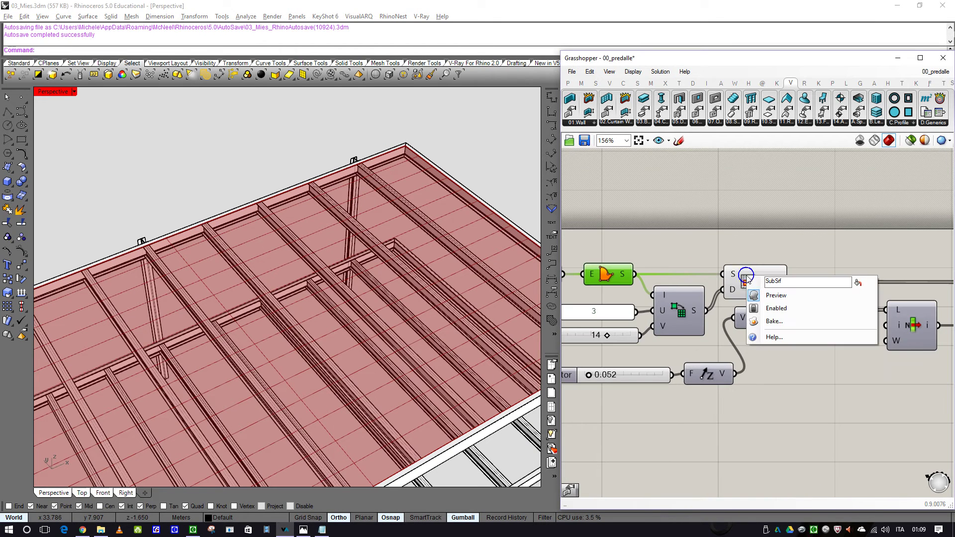
click(770, 297)
right_drag(810, 362, 756, 363)
click(785, 307)
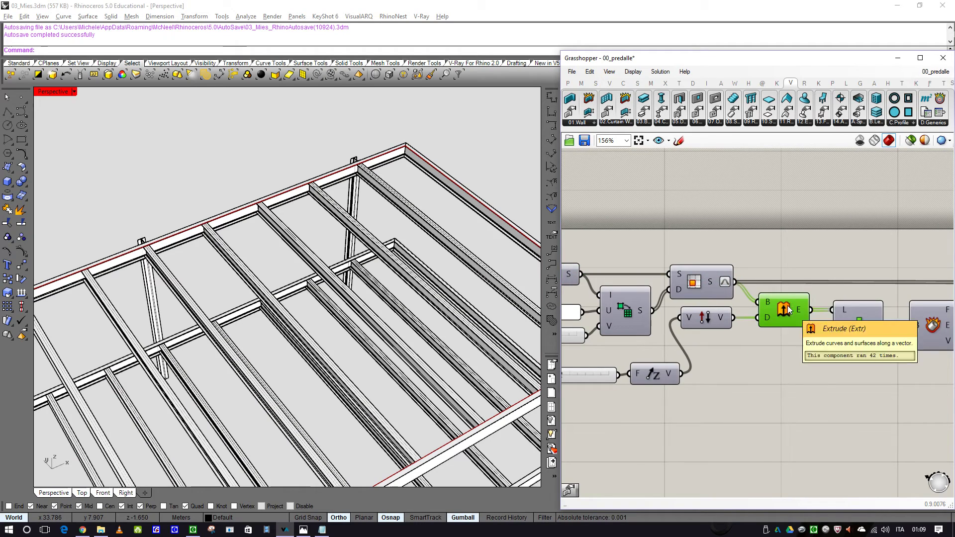
right_click(787, 305)
click(810, 324)
- Examine how the extruded slab panels sit inside the upper roof frame, especially along its edge beams and at the corner
right_drag(291, 215, 501, 234)
scroll(501, 234, up, 5)
right_drag(446, 299, 426, 321)
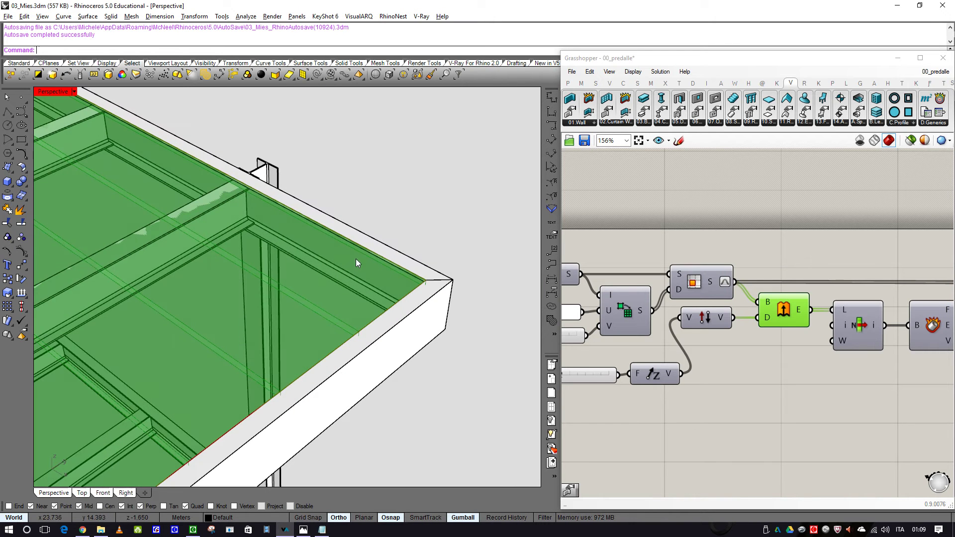
scroll(411, 311, down, 2)
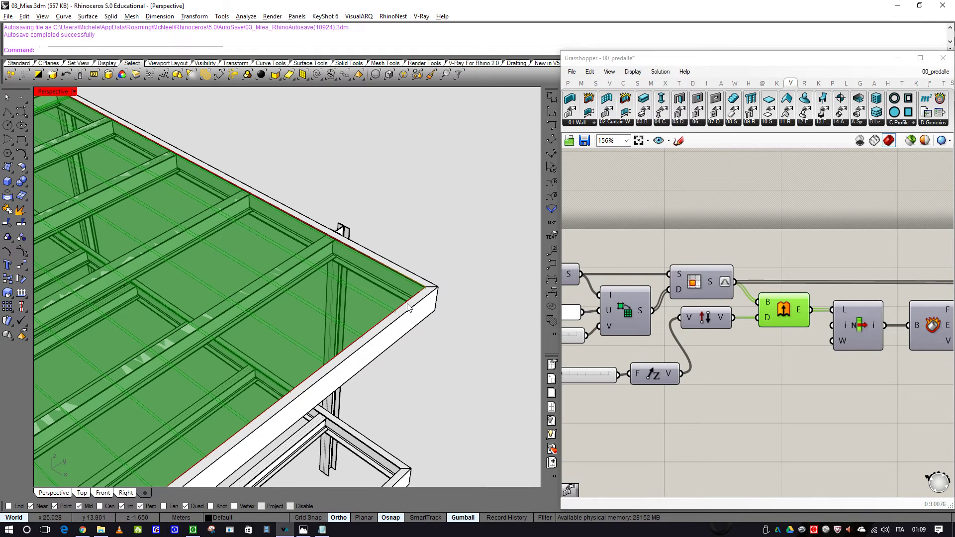
scroll(403, 316, up, 2)
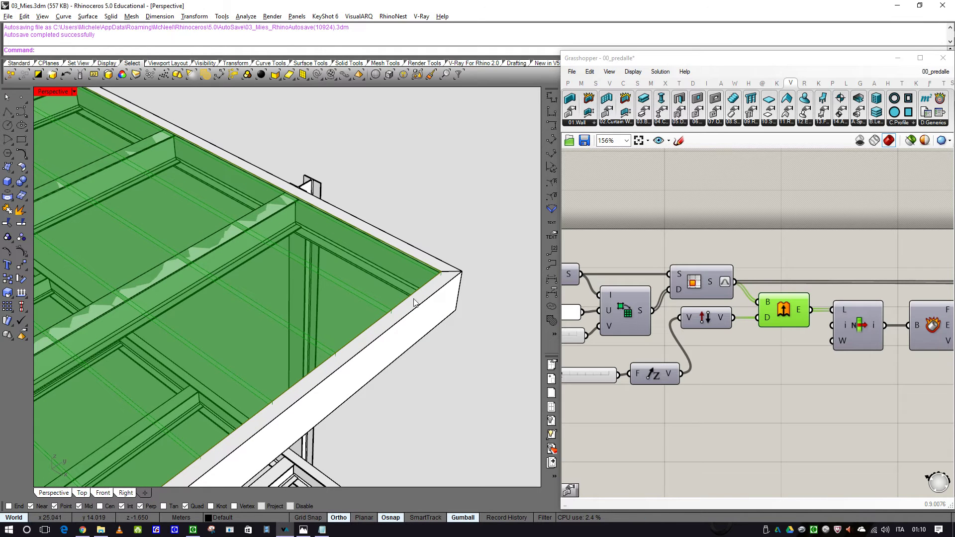
scroll(431, 302, down, 2)
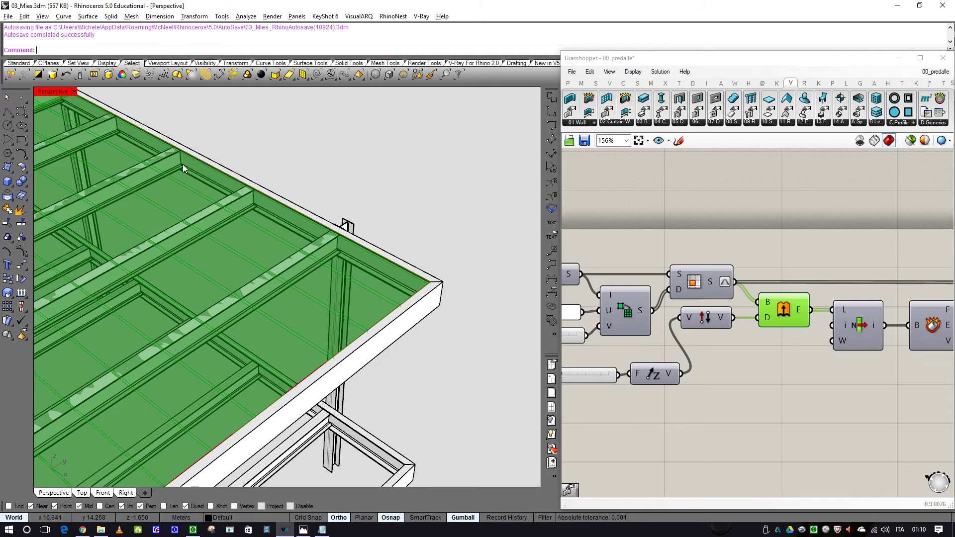
right_drag(805, 423, 723, 390)
scroll(706, 377, down, 1)
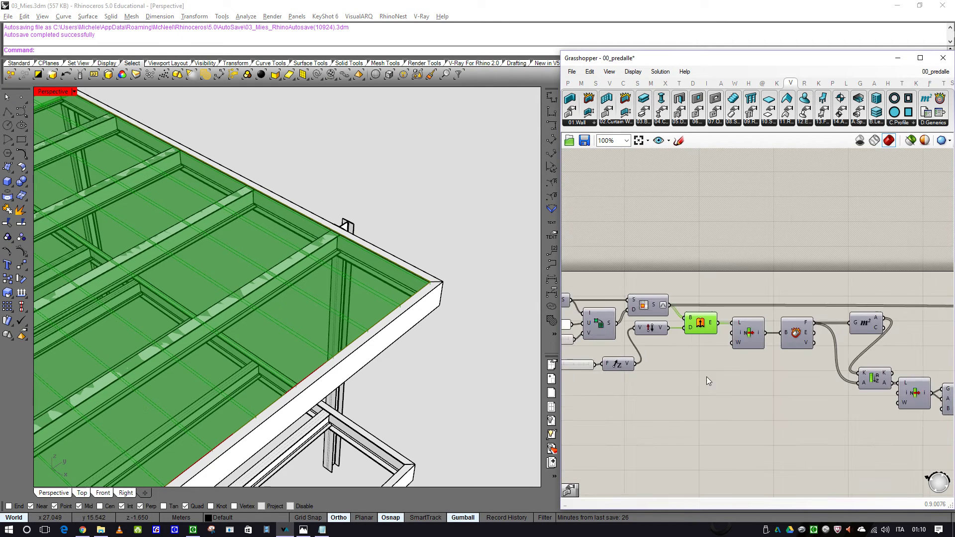
right_click(693, 320)
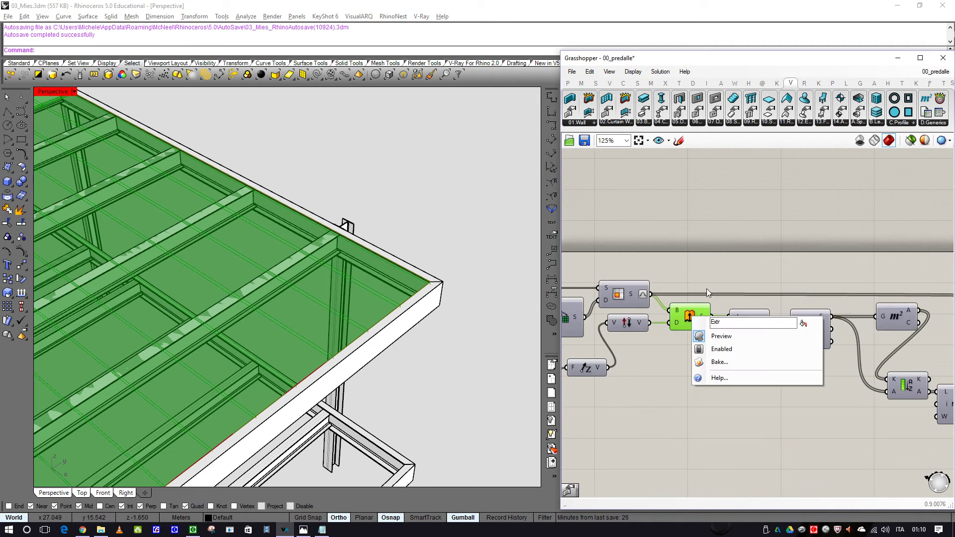
click(706, 289)
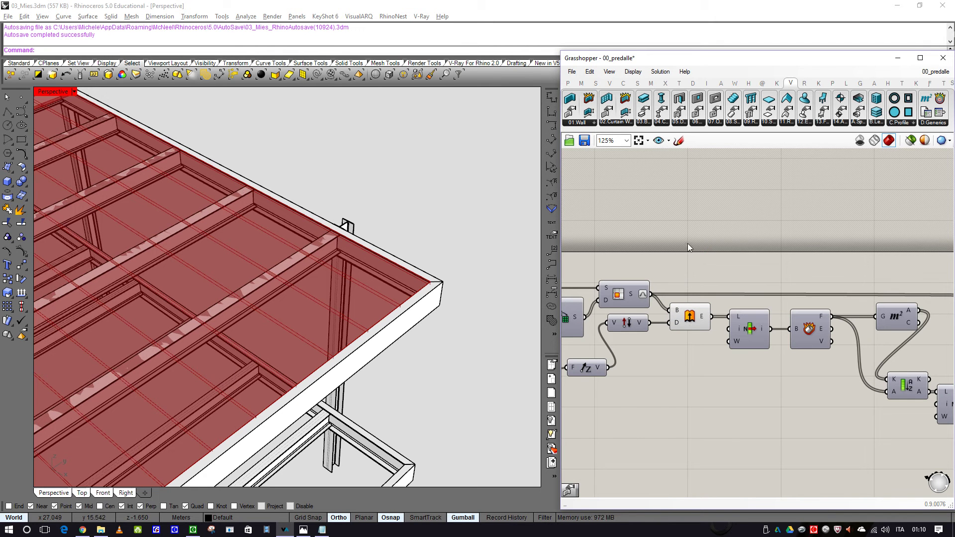
scroll(424, 299, up, 1)
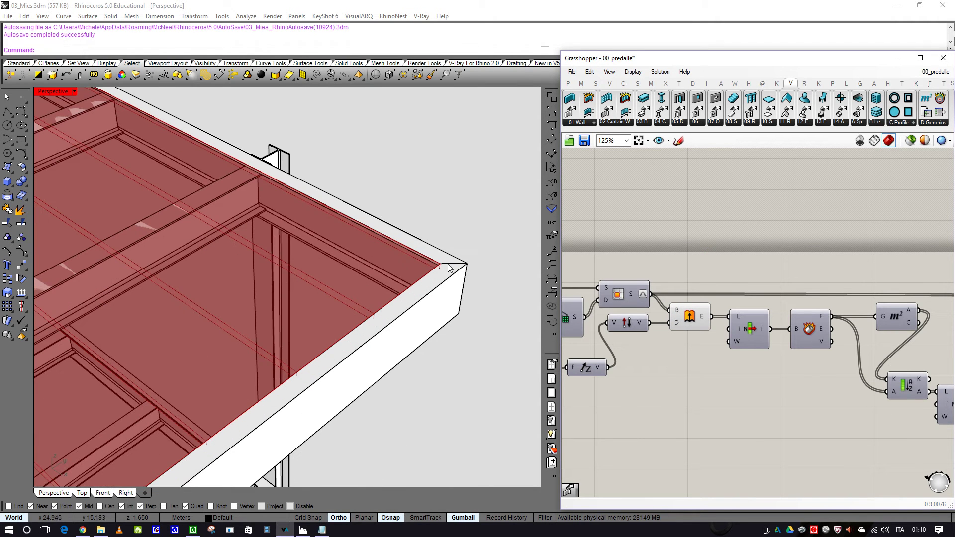
- Hide all the upper roof beams and view the thickness of the extruded slab at its corner
click(454, 296)
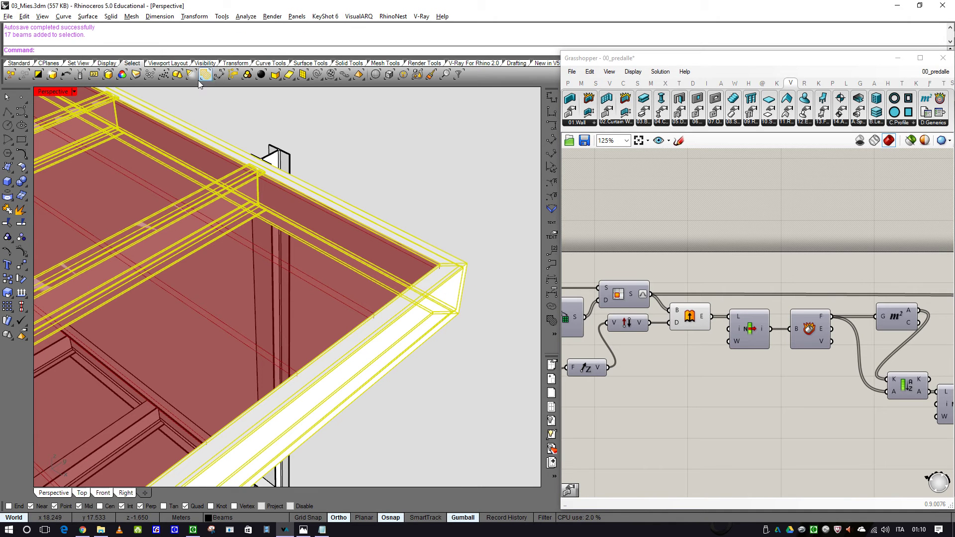
click(25, 65)
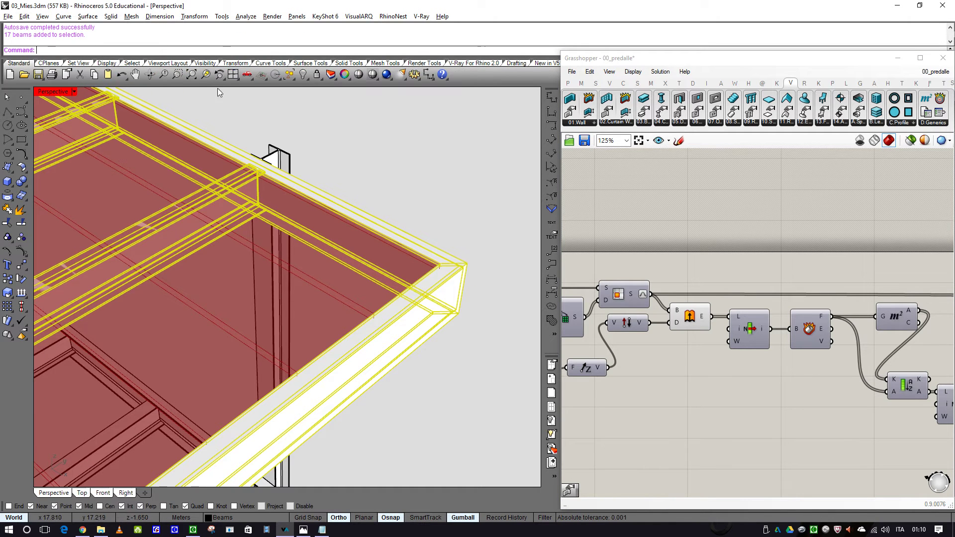
click(302, 74)
scroll(458, 285, down, 2)
right_drag(457, 285, 422, 269)
scroll(428, 248, up, 4)
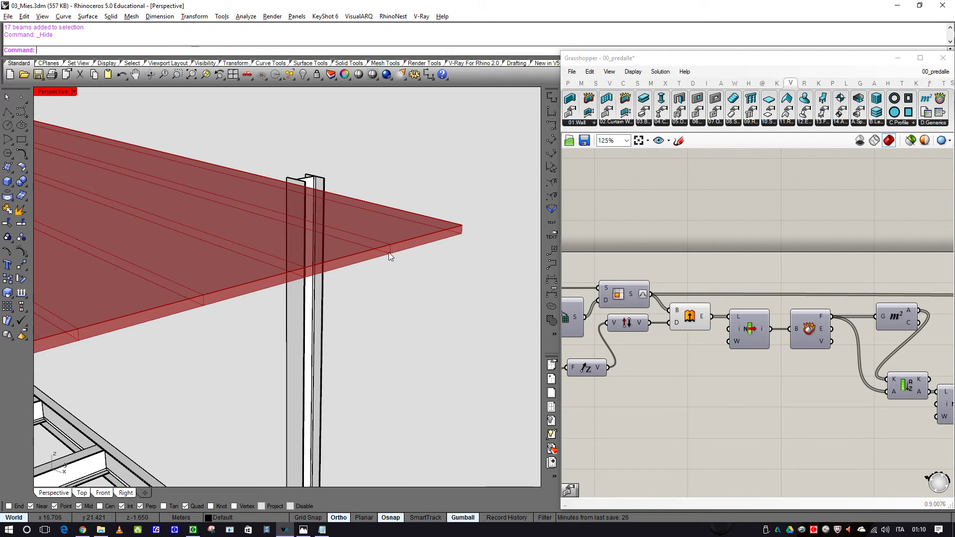
scroll(394, 254, up, 3)
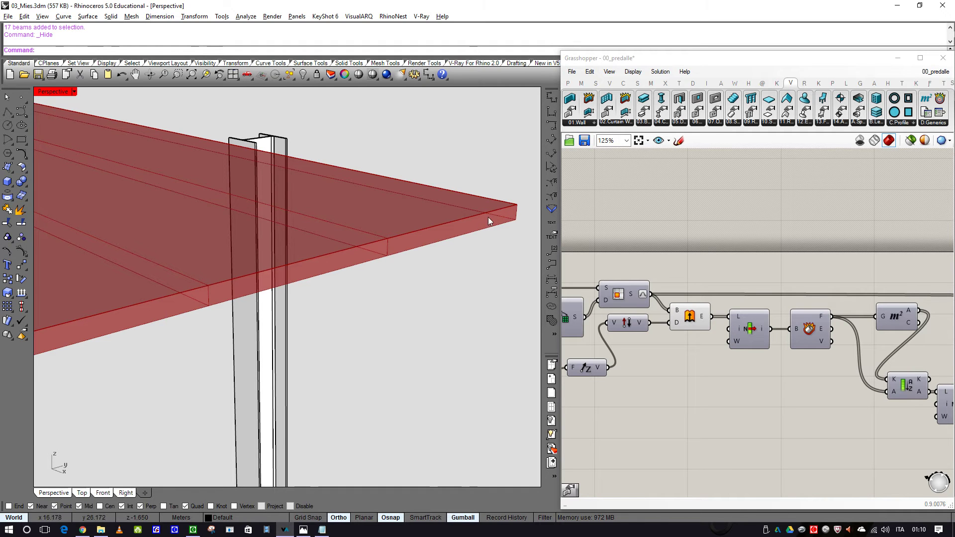
- Turn off the Extrude component's preview and preview the single slab panel picked by the Item component that follows it
right_drag(767, 399, 753, 383)
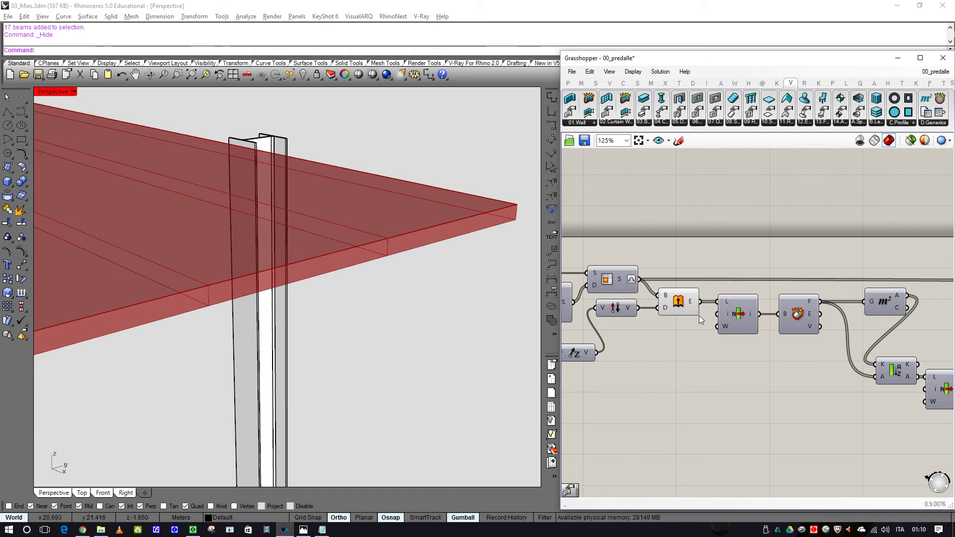
click(678, 303)
right_click(672, 297)
click(753, 316)
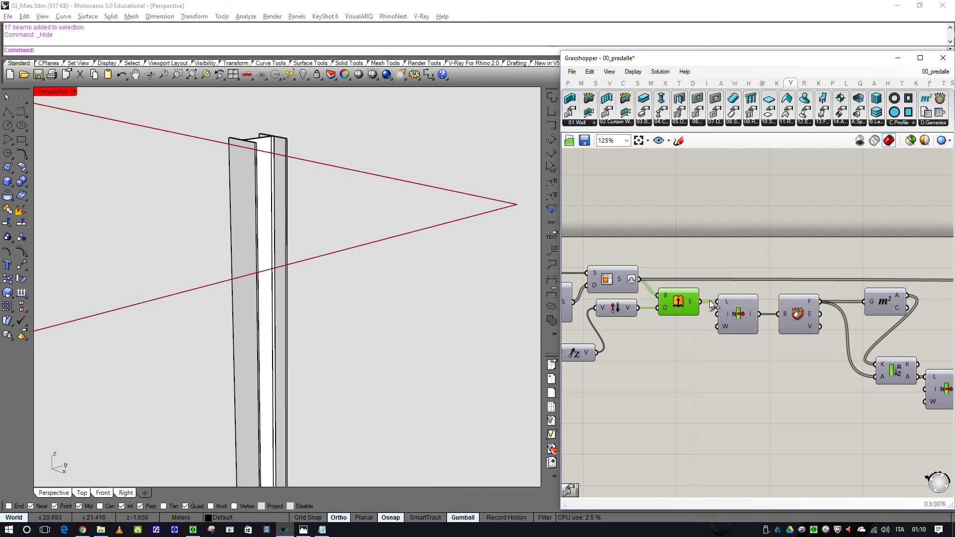
click(738, 312)
right_click(738, 312)
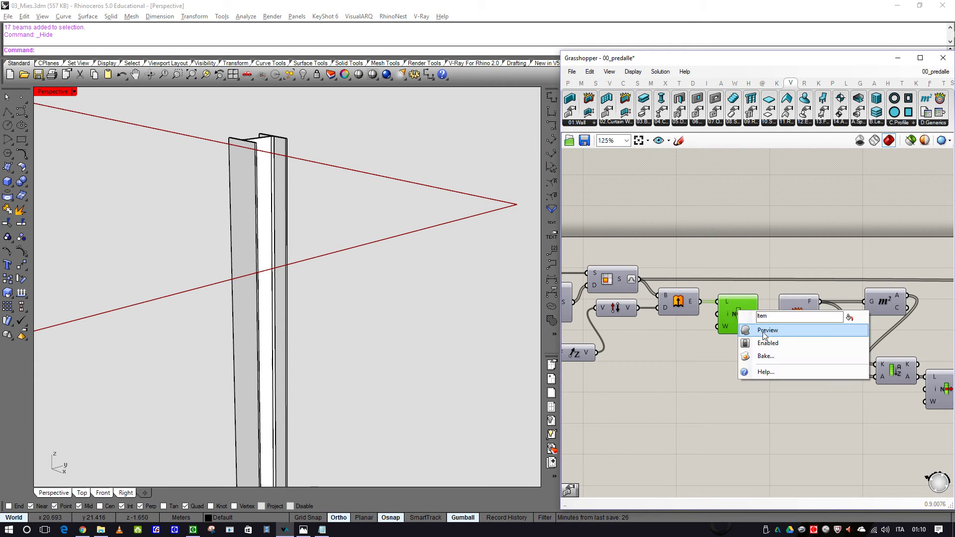
scroll(419, 279, down, 5)
right_drag(424, 226, 387, 245)
scroll(417, 247, up, 3)
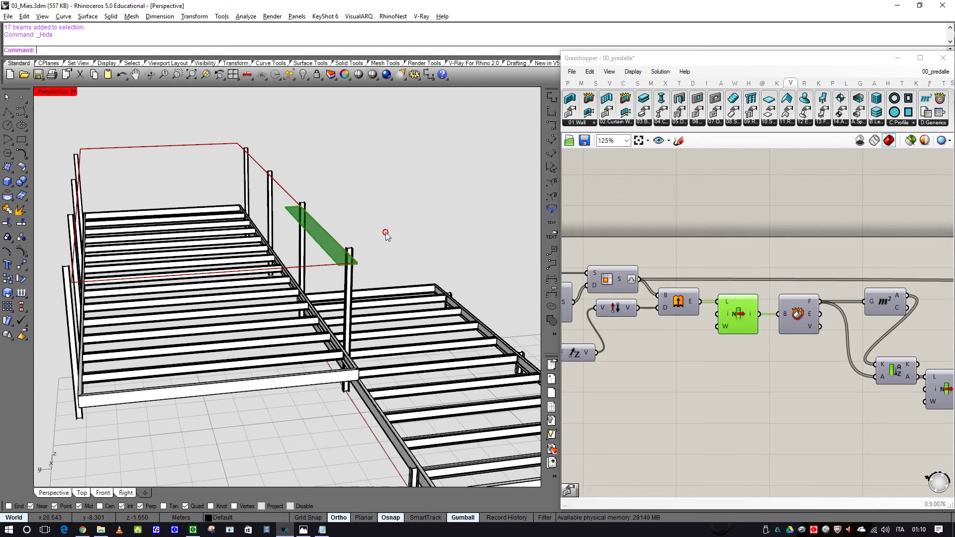
scroll(338, 272, up, 3)
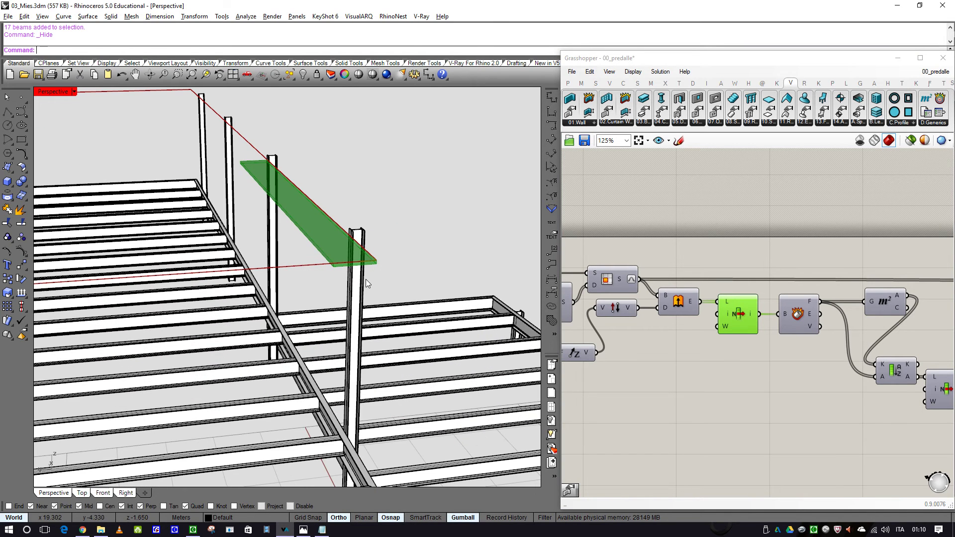
- Turn off the preview of the single panel's Item component and bring the face-area sorting components into view
right_click(741, 320)
click(765, 339)
click(798, 318)
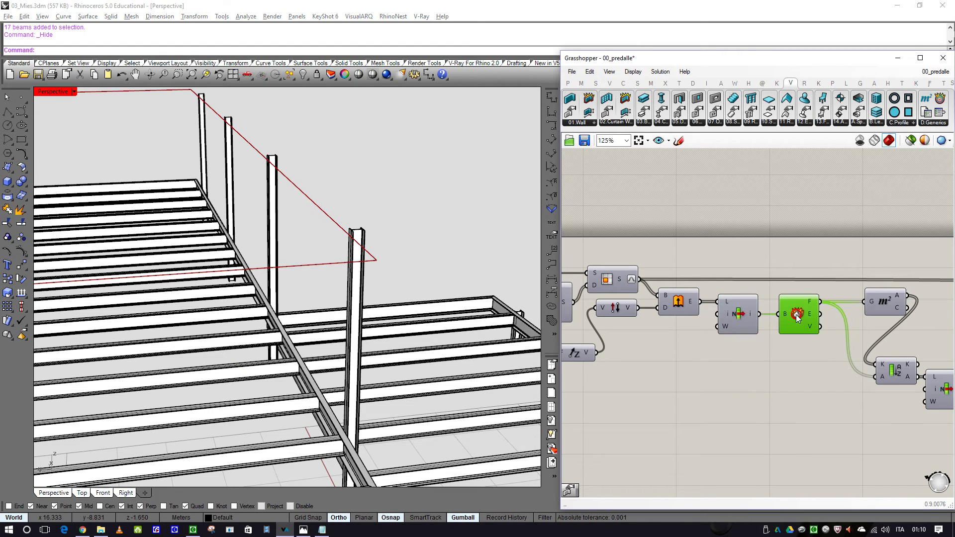
right_drag(899, 376, 715, 345)
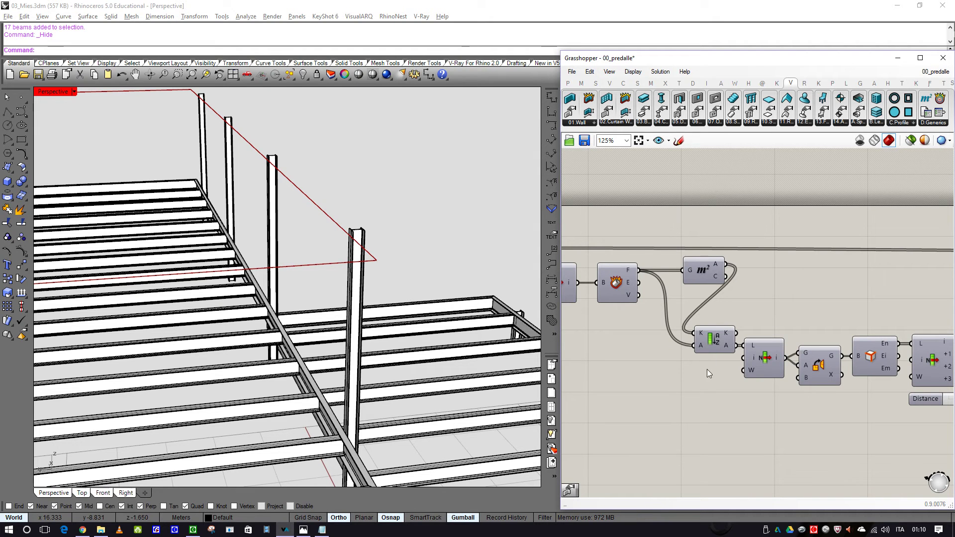
- Turn on the preview of the Item component after the sort and view the panel end face it picks
click(765, 355)
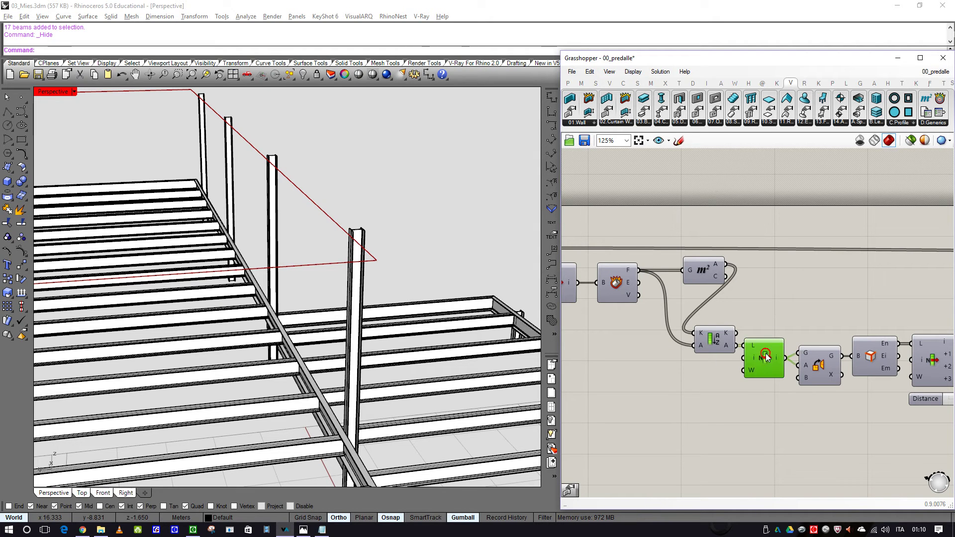
right_click(766, 354)
click(786, 374)
scroll(390, 267, up, 5)
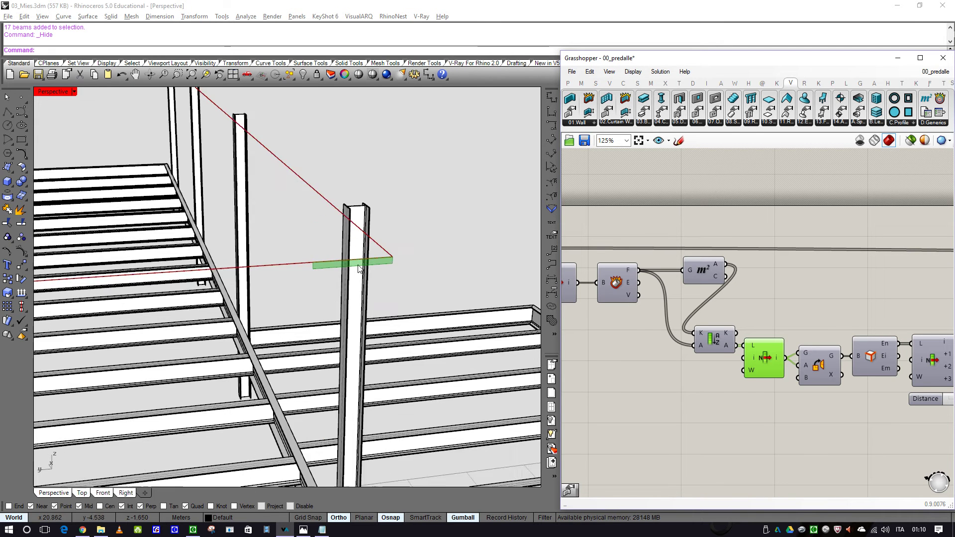
scroll(390, 266, down, 5)
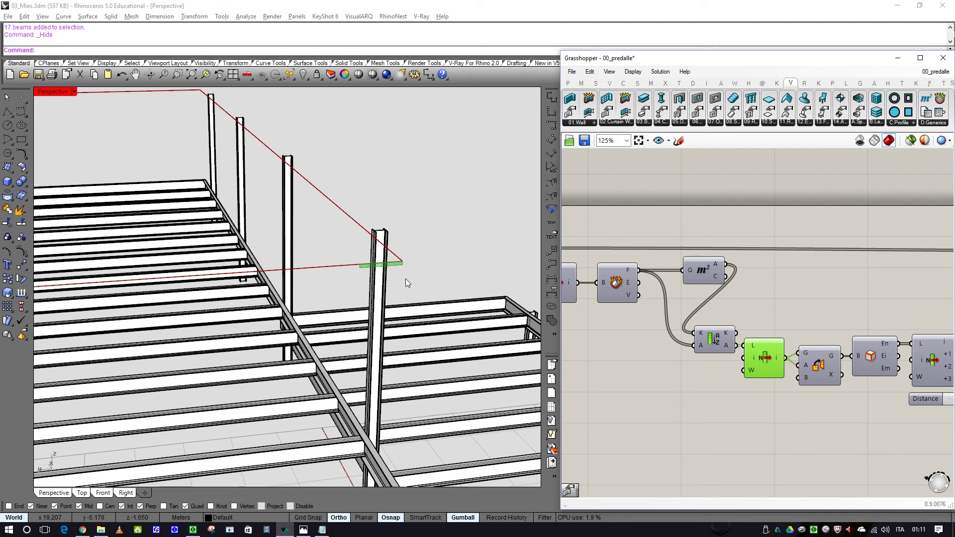
- Turn on the preview of the Orient component and view the end face placed at the world origin
scroll(397, 269, down, 8)
right_drag(381, 240, 94, 345)
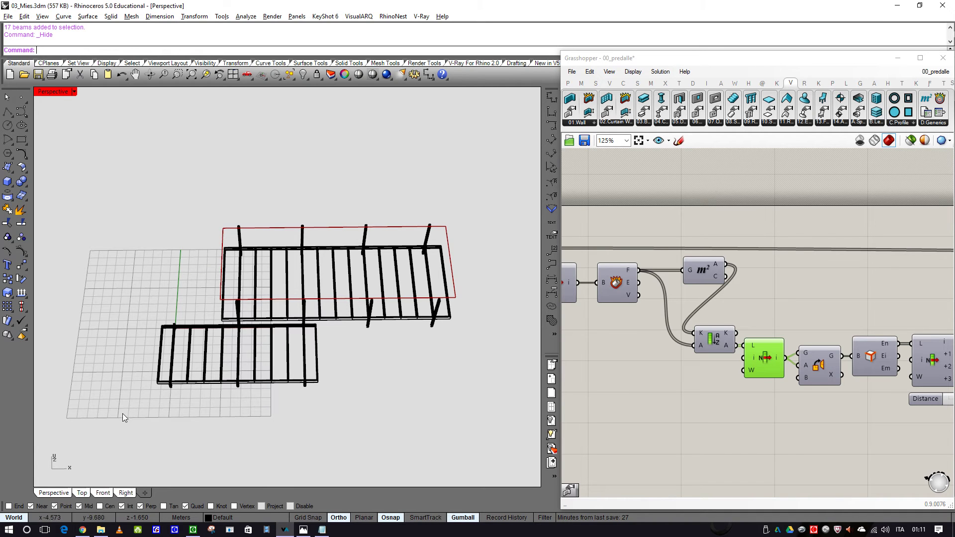
right_drag(846, 379, 741, 366)
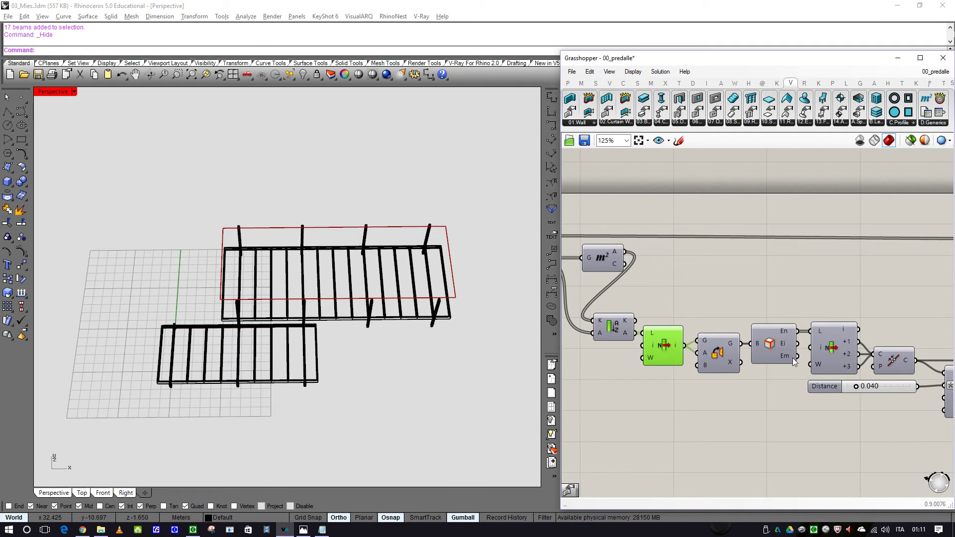
right_drag(793, 357, 731, 350)
click(670, 349)
right_click(664, 348)
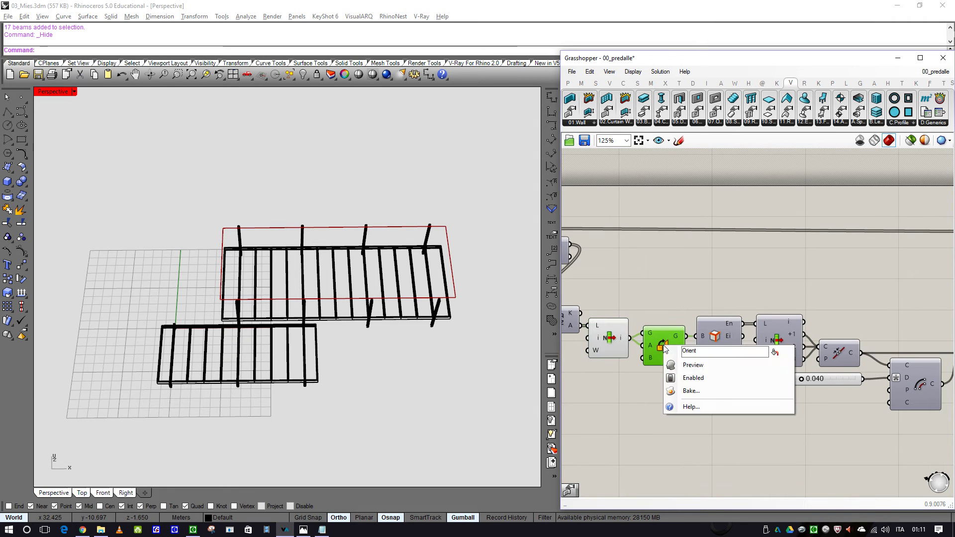
click(687, 365)
scroll(145, 320, up, 10)
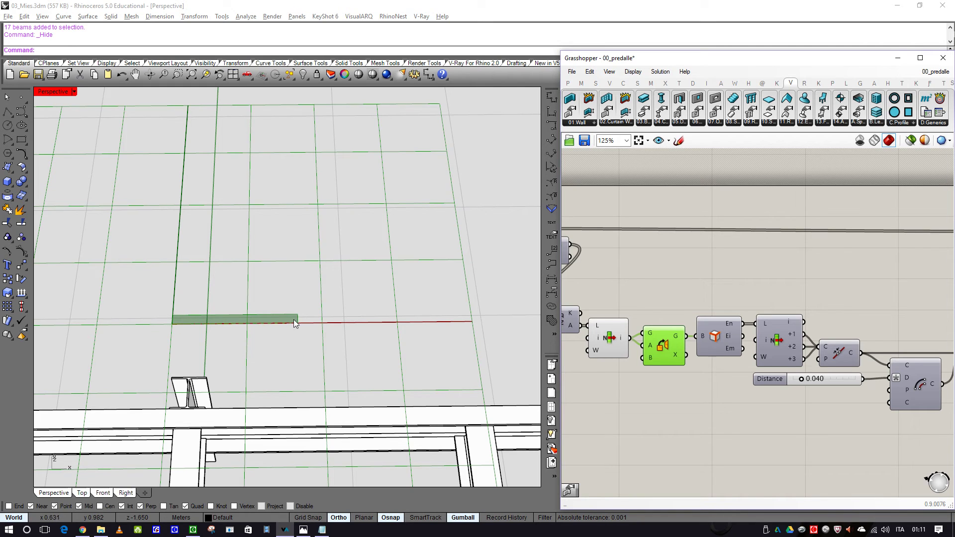
- Turn off the Orient component's preview and preview the face edges picked by the Item component feeding Join Curves
right_drag(644, 347, 561, 331)
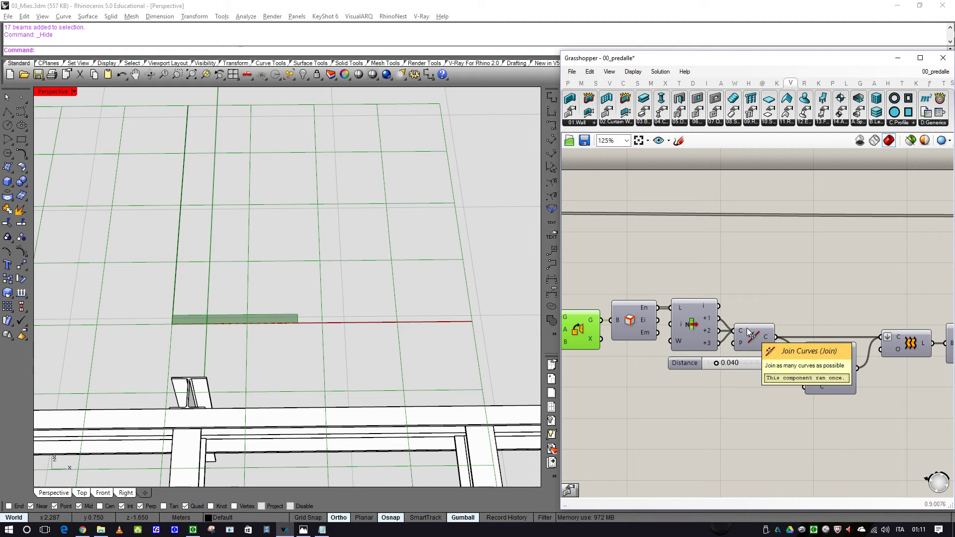
right_click(579, 334)
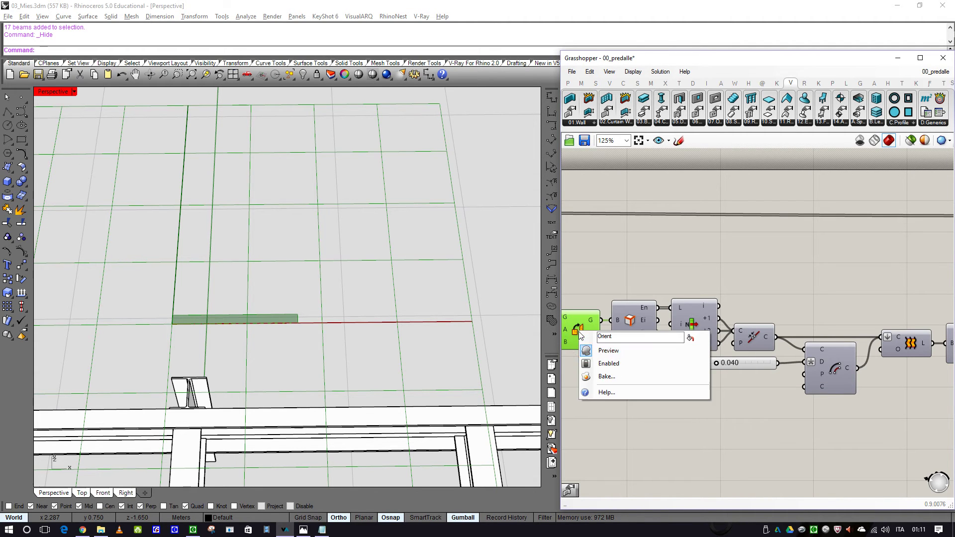
click(646, 347)
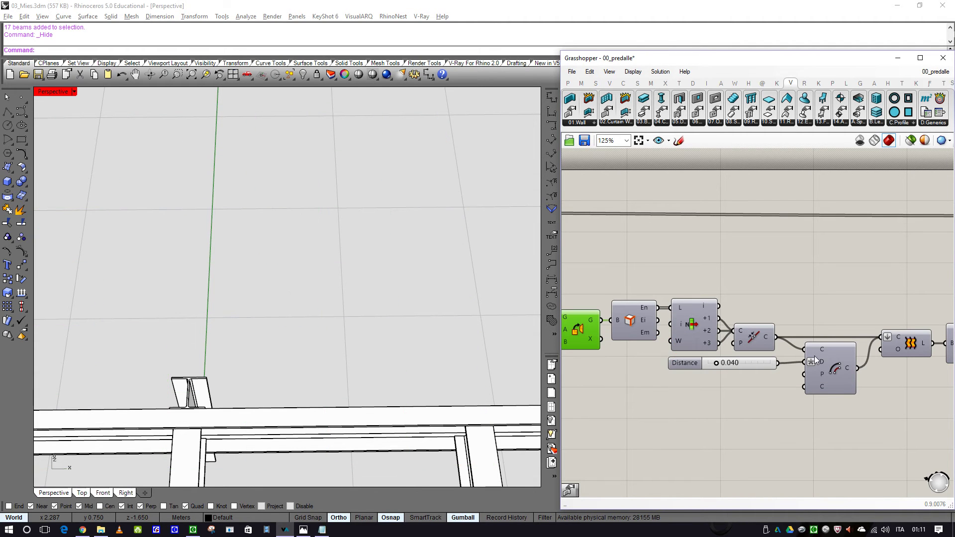
click(696, 324)
right_click(697, 326)
click(709, 345)
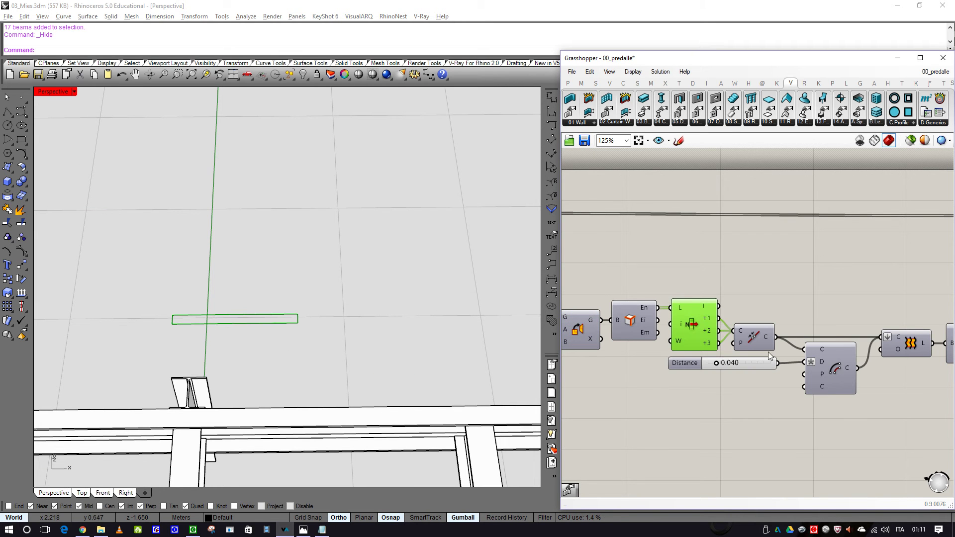
- Turn off the preview of the edge-picking Item component and turn on the preview of the curve offset component
right_click(689, 326)
click(746, 348)
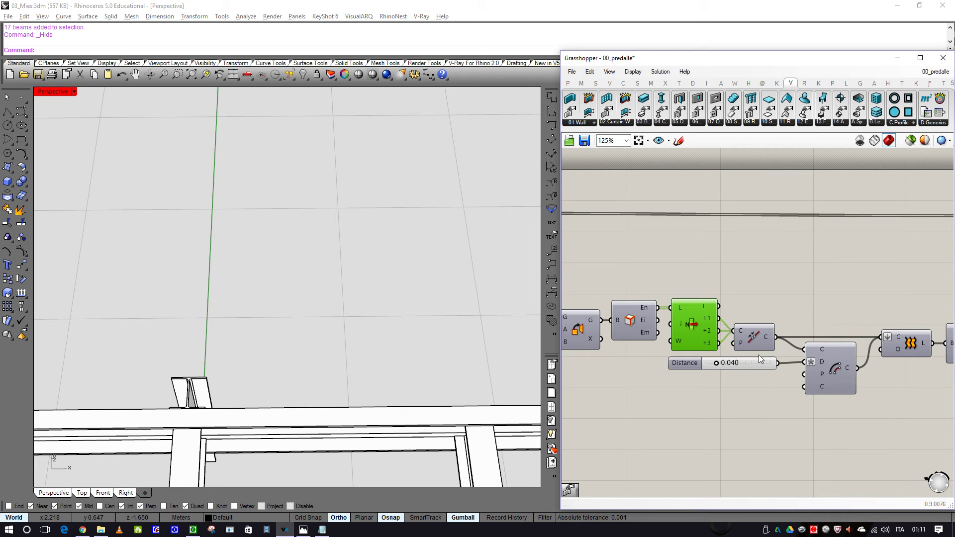
click(831, 363)
right_click(831, 363)
click(855, 385)
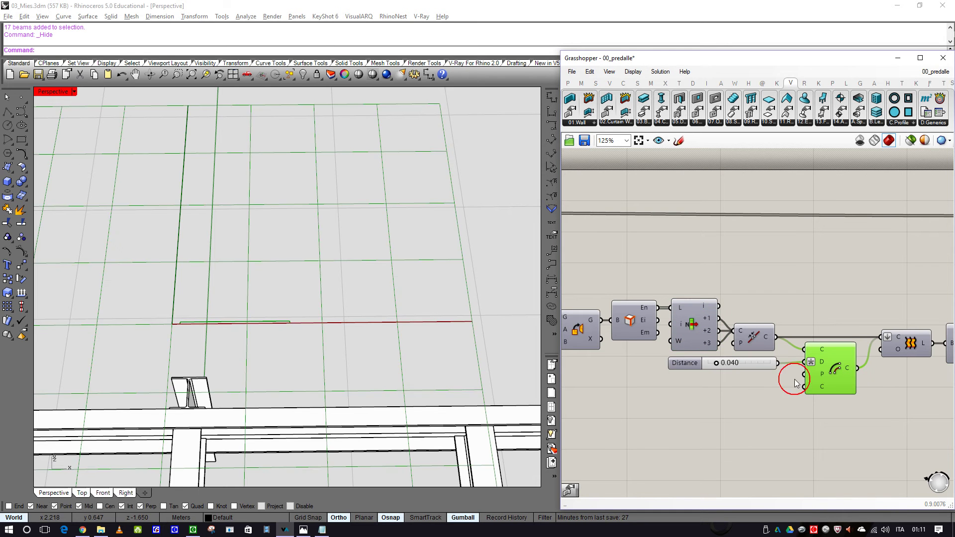
- Turn on the preview of the Join Curves component and compare its profile with the offset curve
right_drag(201, 321, 259, 198)
right_drag(816, 378, 731, 380)
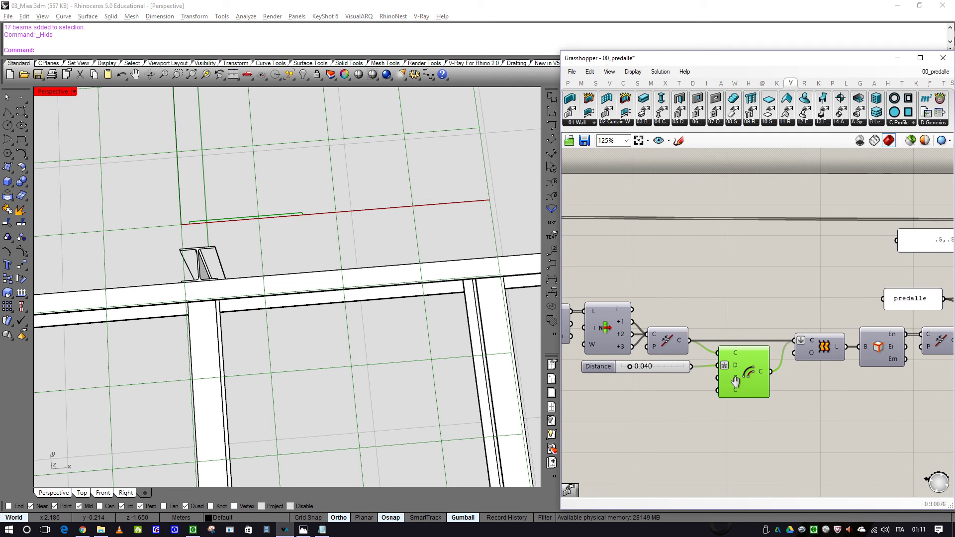
right_click(755, 372)
click(718, 316)
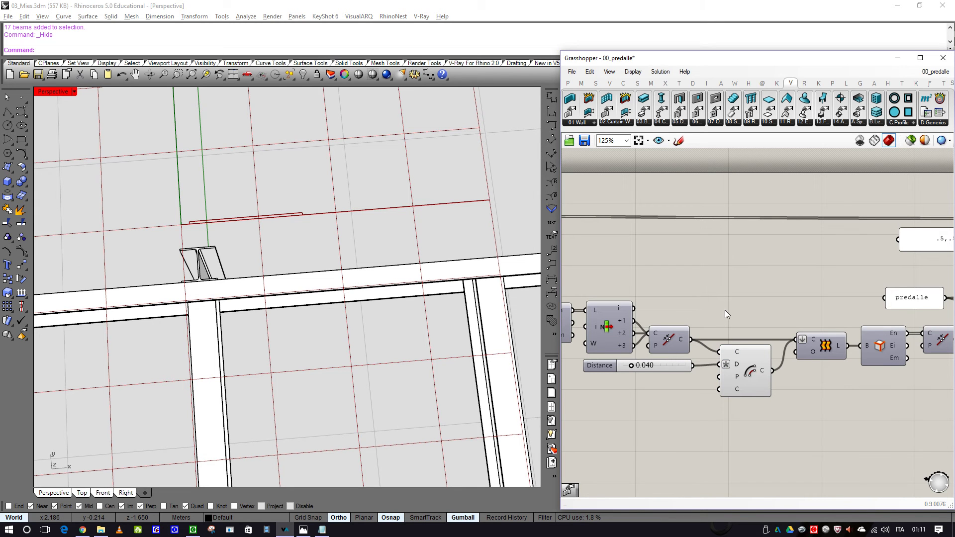
right_click(684, 346)
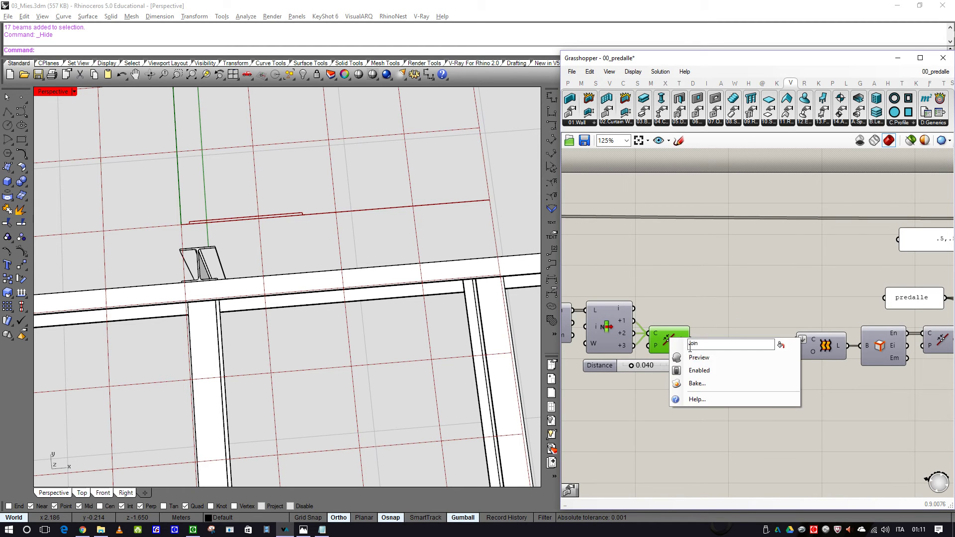
click(699, 357)
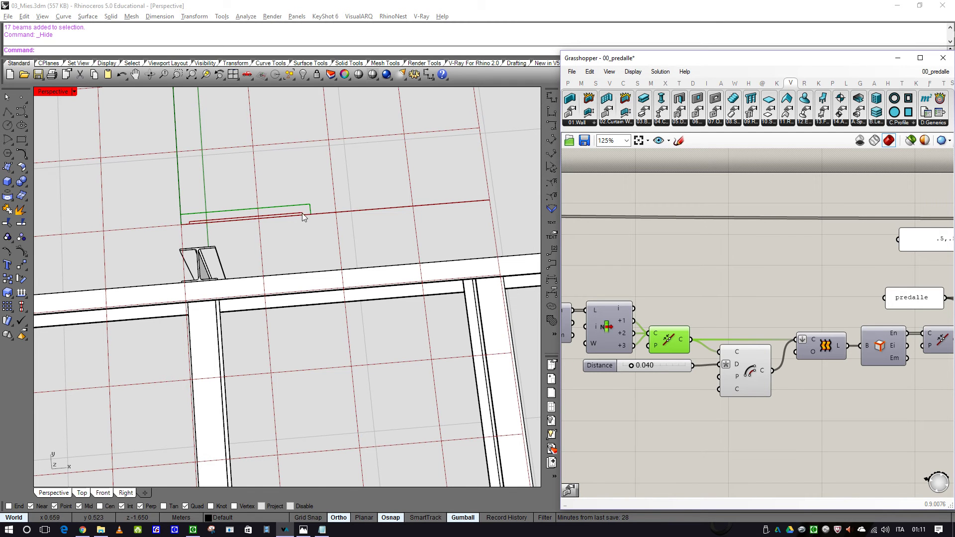
- Inspect the predalle style components and view the iso curves taken at .5,.5 as panel centre lines
scroll(769, 366, down, 3)
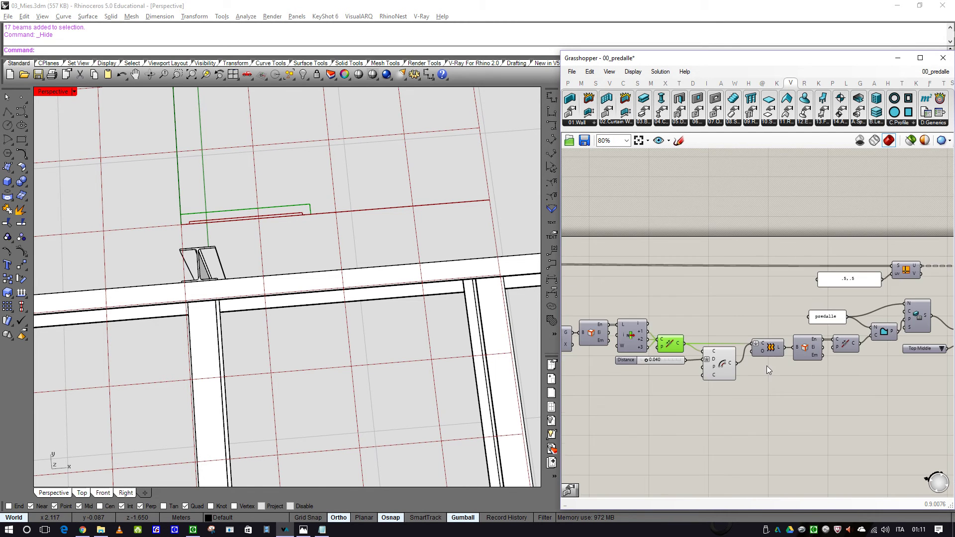
right_drag(890, 363, 864, 356)
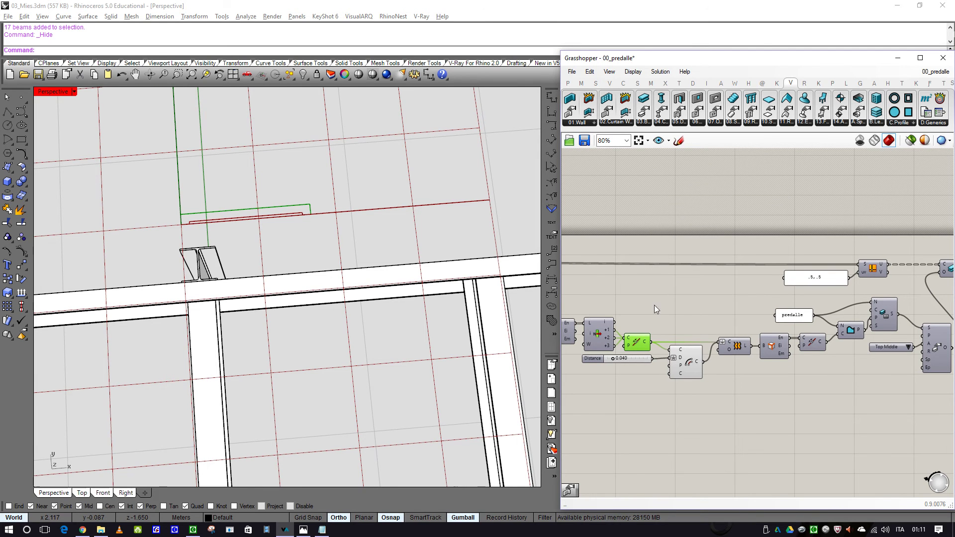
scroll(807, 352, up, 2)
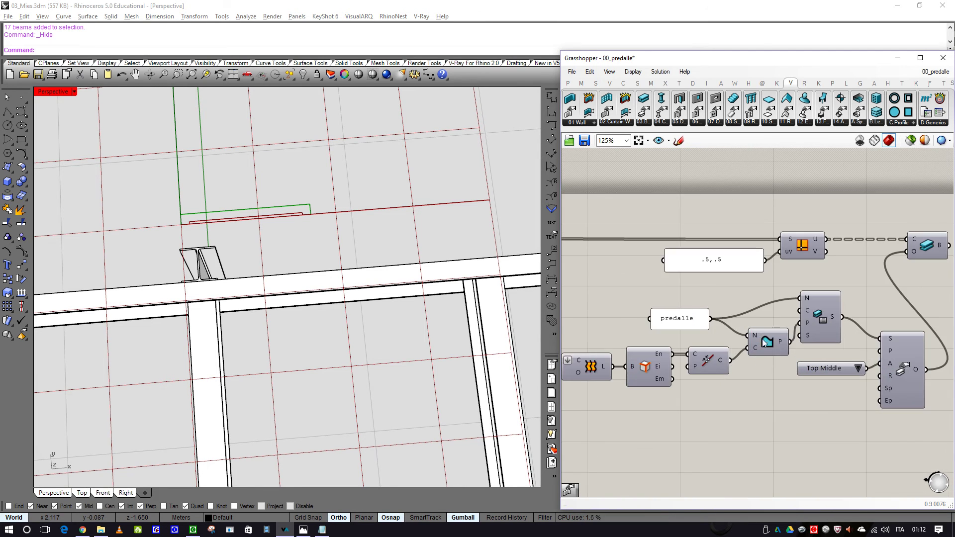
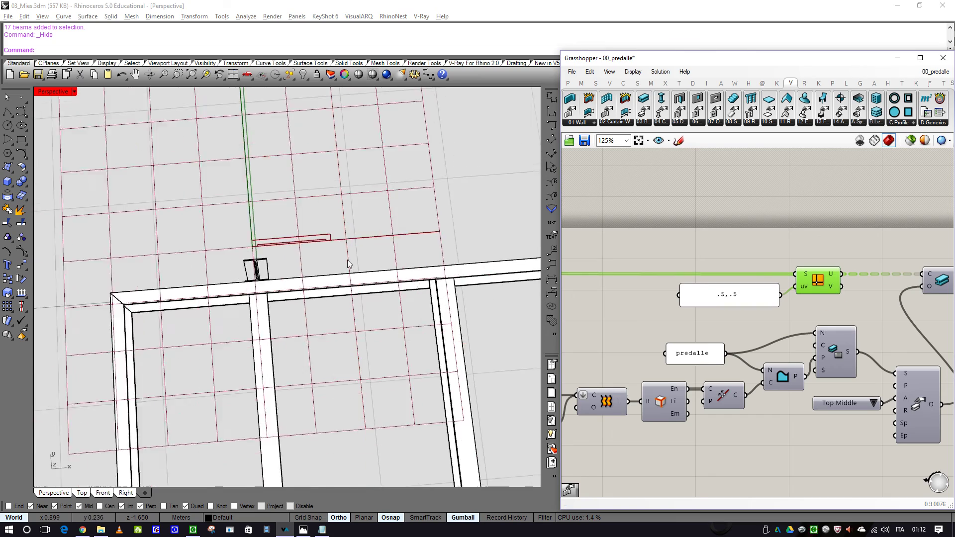
right_drag(363, 305, 213, 228)
scroll(372, 317, up, 6)
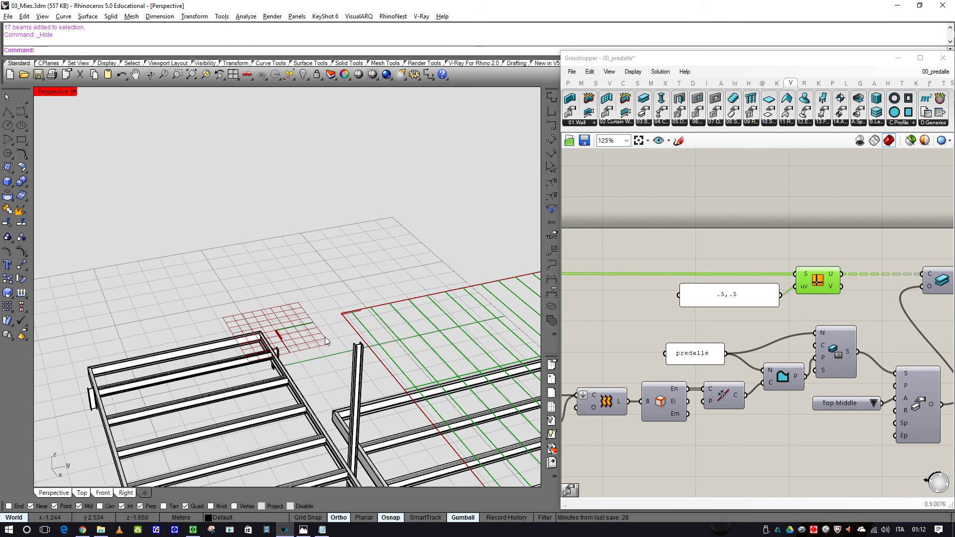
mouse_move(279, 348)
right_down()
mouse_move(293, 328)
mouse_move(286, 336)
right_up()
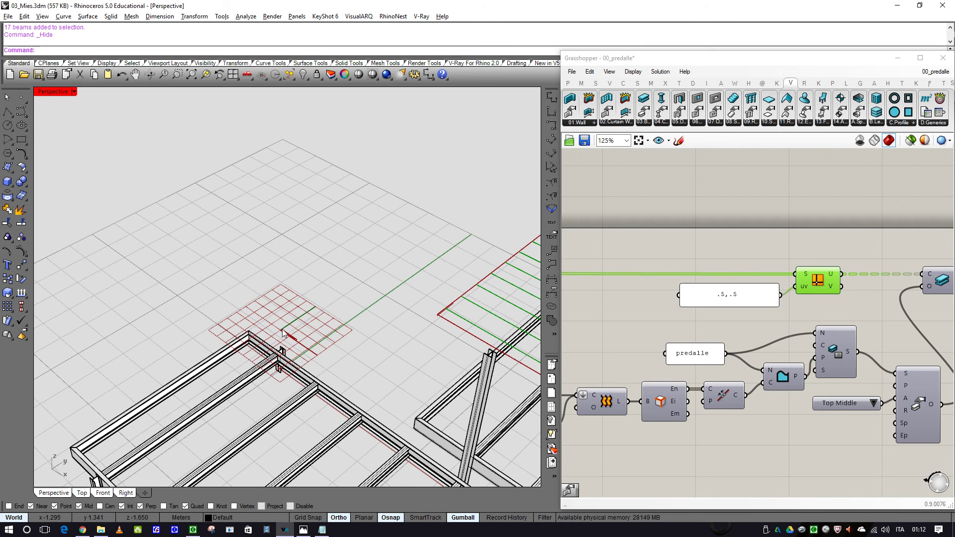
scroll(285, 341, down, 3)
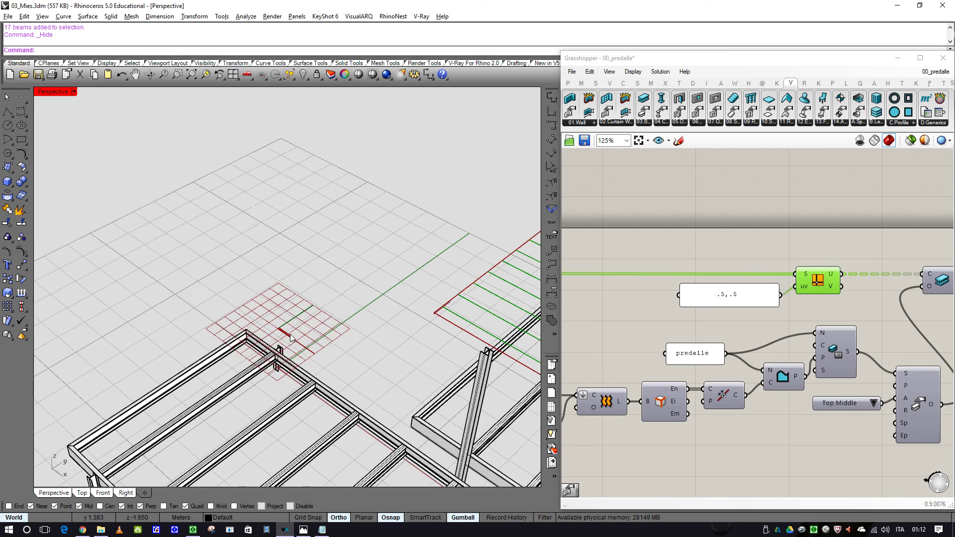
- Turn off the preview of all components in the predalle definition at once
right_drag(866, 316, 711, 320)
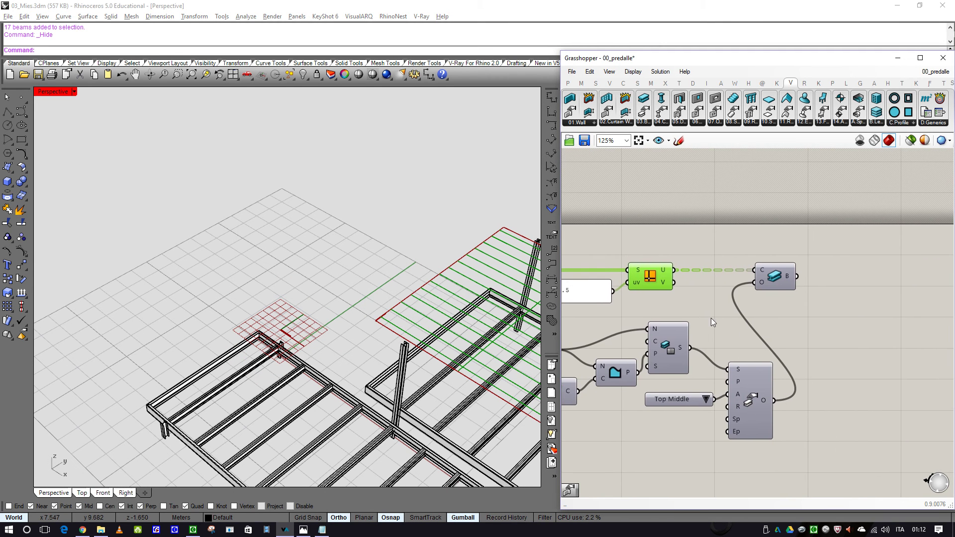
scroll(658, 294, down, 8)
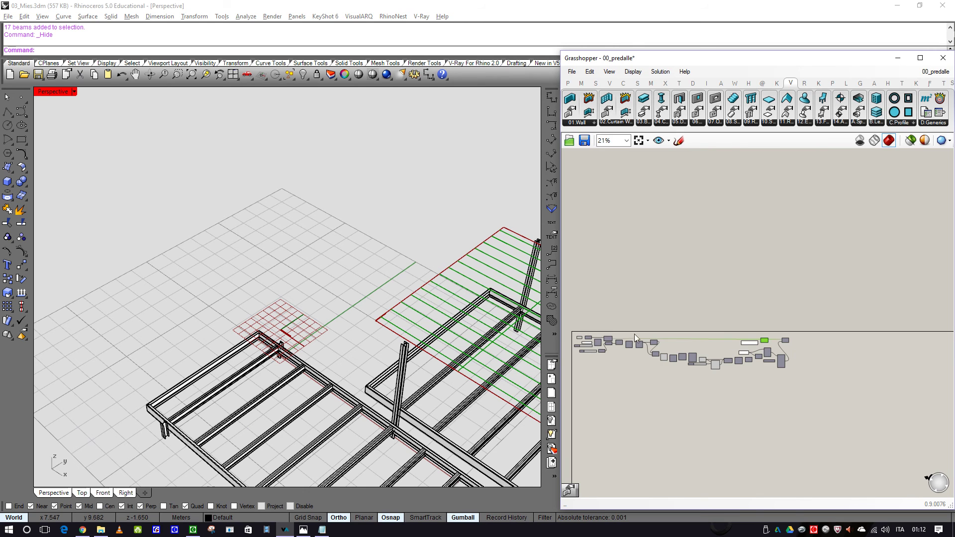
drag(572, 318, 783, 391)
right_click(774, 335)
click(817, 337)
- Turn on the preview of the final Beam component and view the generated panels over the structure
scroll(771, 370, up, 7)
right_click(725, 347)
click(761, 363)
right_drag(388, 306, 369, 314)
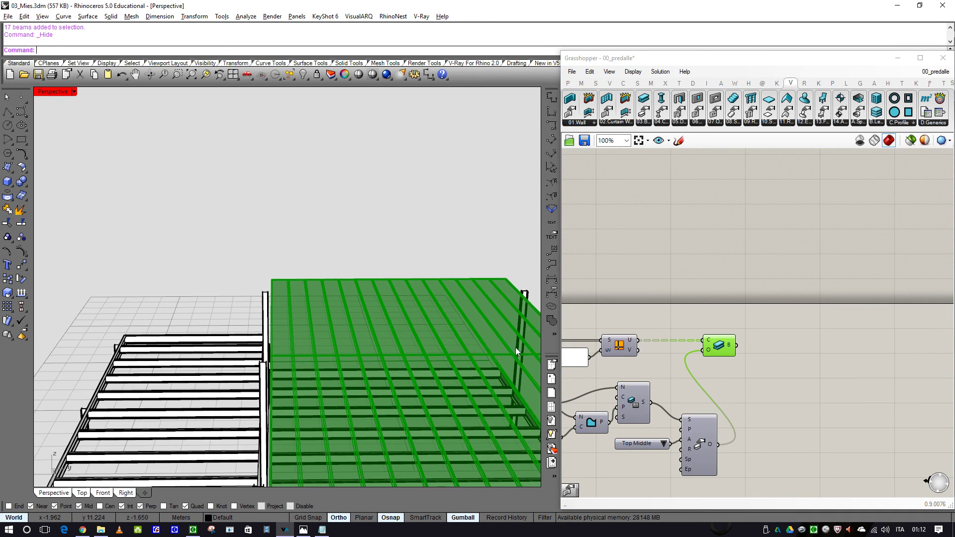
- Bake the Beam component's panels onto the Beams layer
right_click(711, 347)
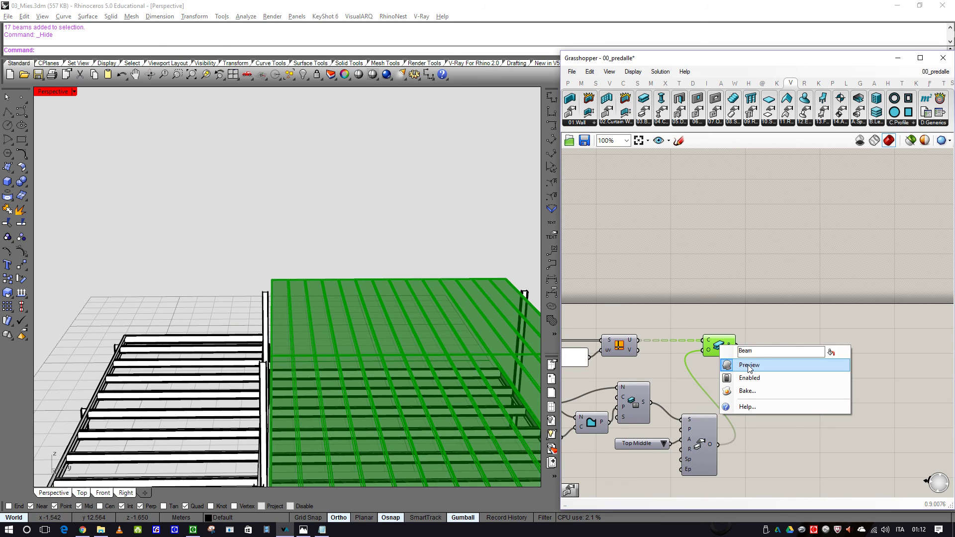
click(757, 393)
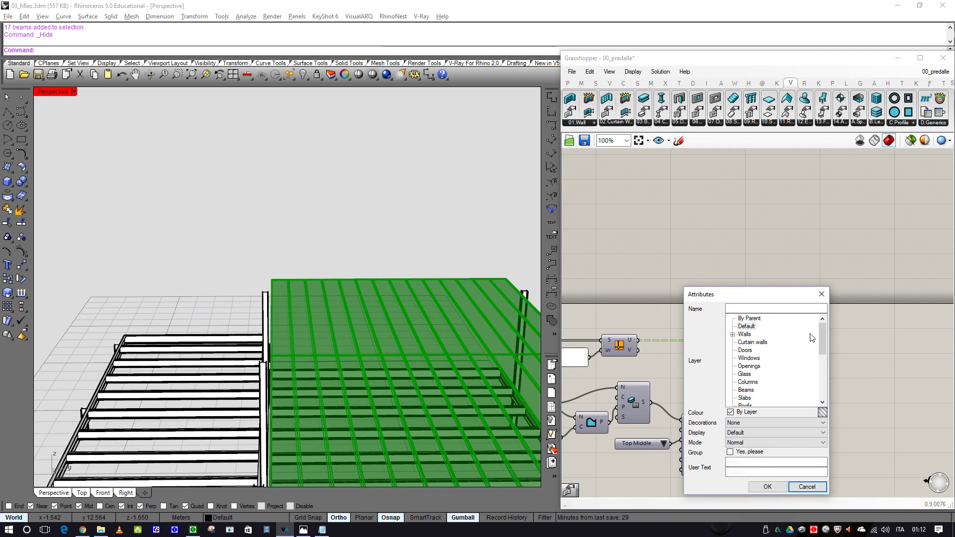
scroll(822, 338, down, 2)
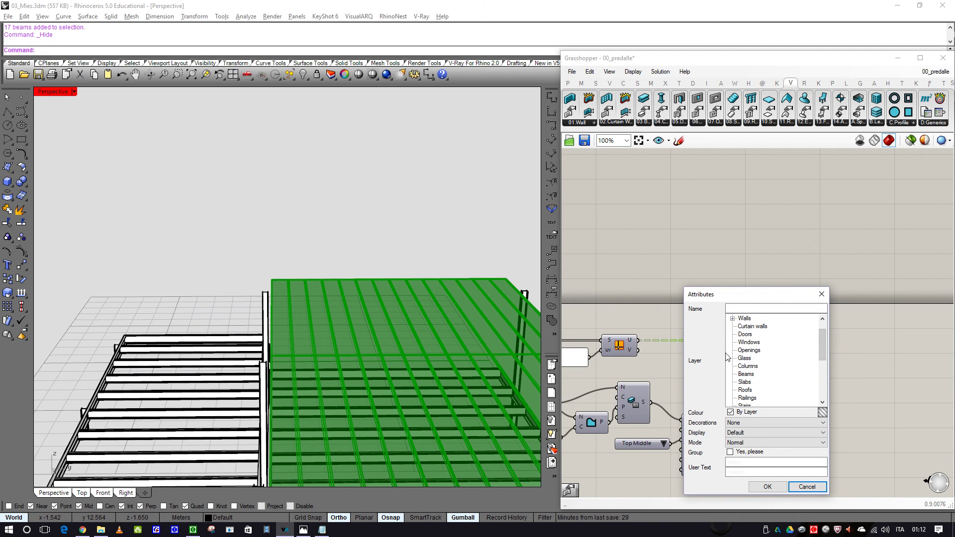
scroll(822, 346, down, 1)
click(747, 367)
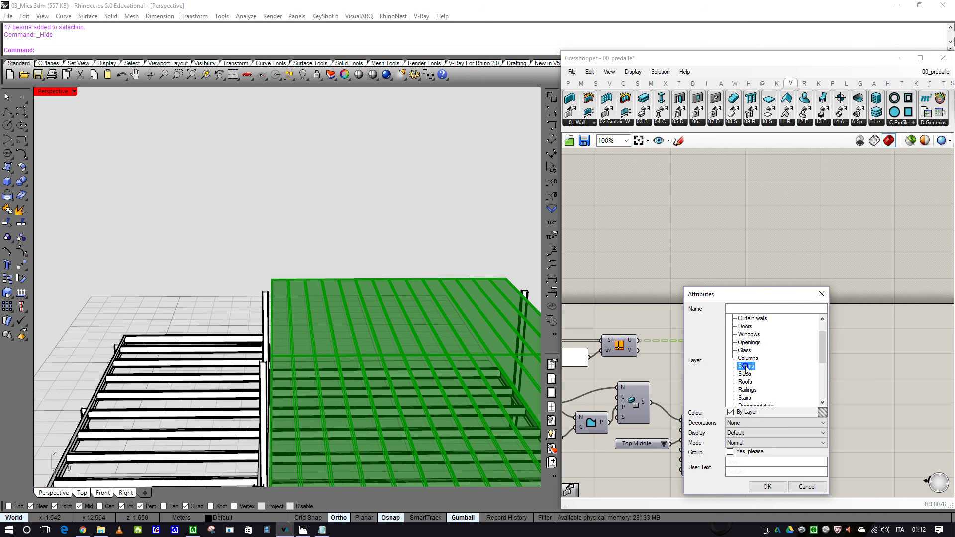
click(766, 487)
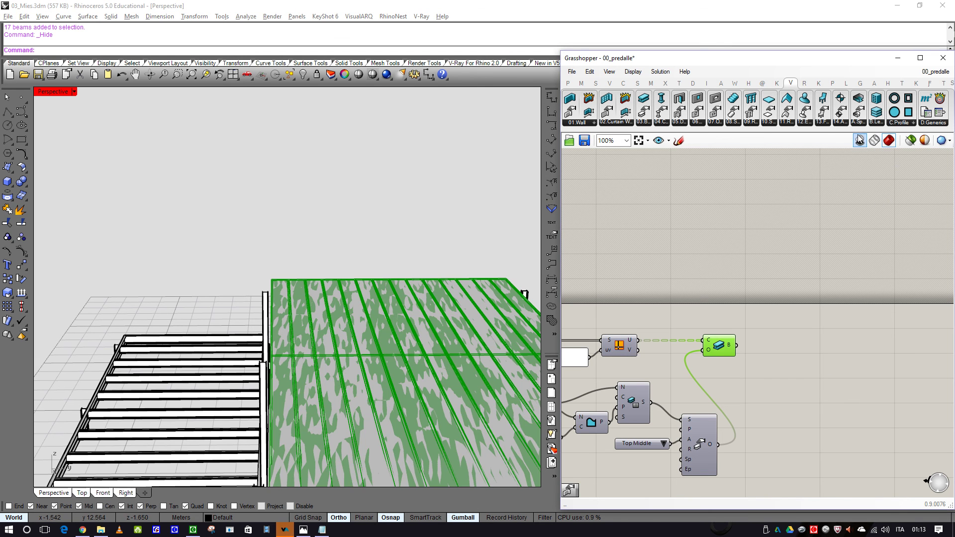
- Switch off the preview of all Grasshopper geometry and view the baked panels up close
click(860, 141)
mouse_move(344, 273)
right_down()
mouse_move(259, 265)
mouse_move(328, 284)
right_up()
scroll(342, 274, up, 6)
- Open the VisualARQ properties of one baked panel and examine its style, profile sizes and alignment location
double_click(336, 270)
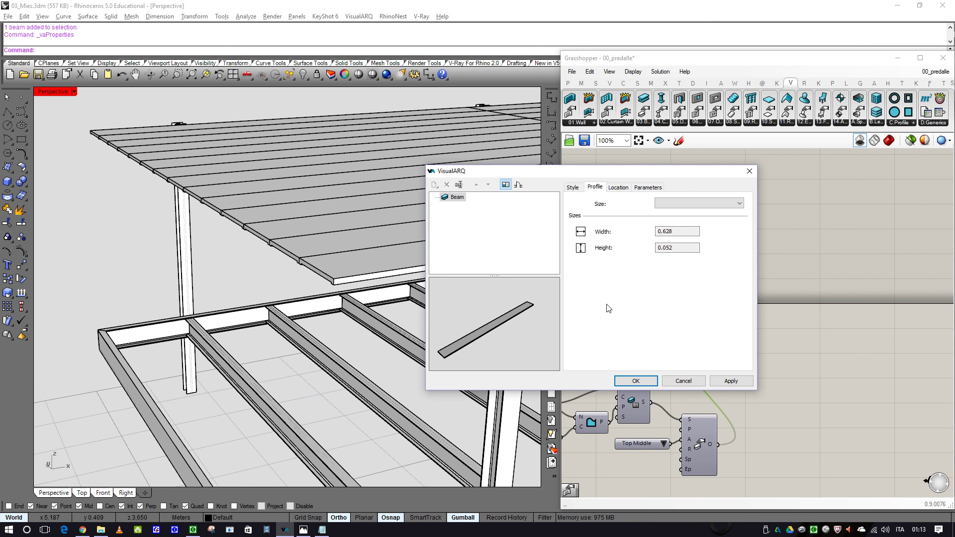
right_drag(463, 341, 549, 312)
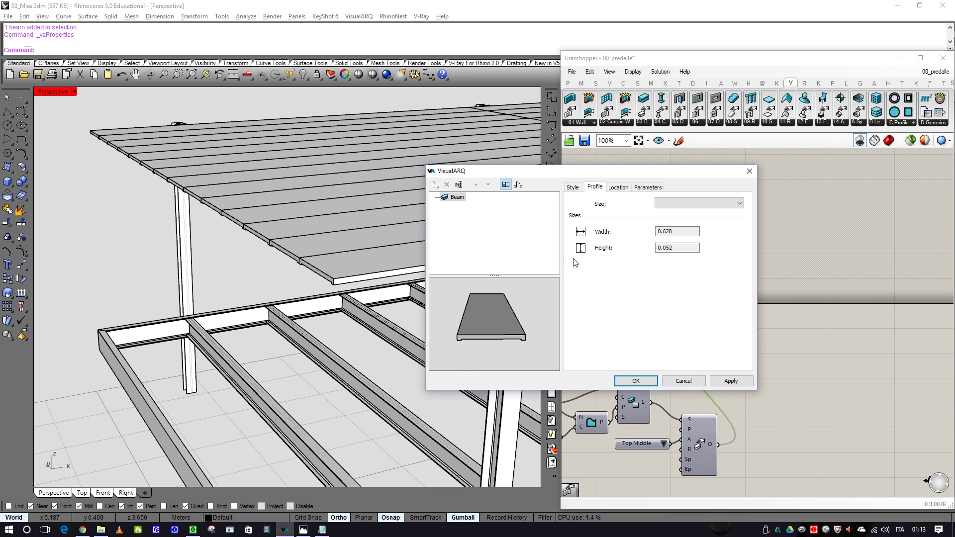
click(572, 187)
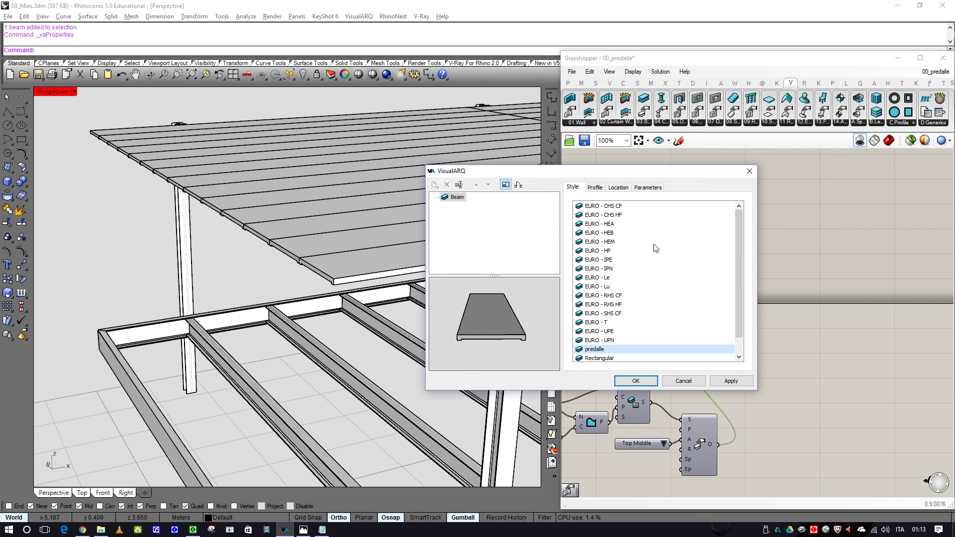
click(595, 189)
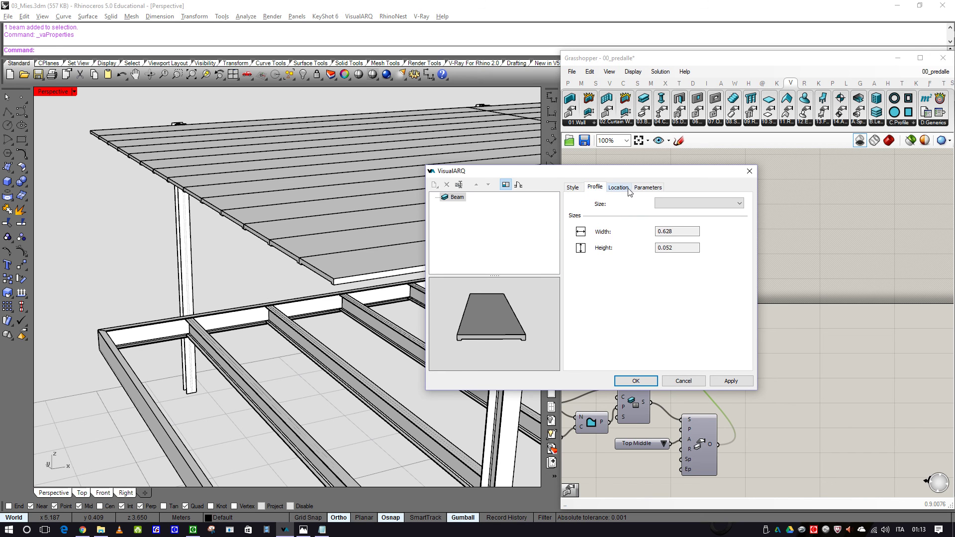
click(619, 188)
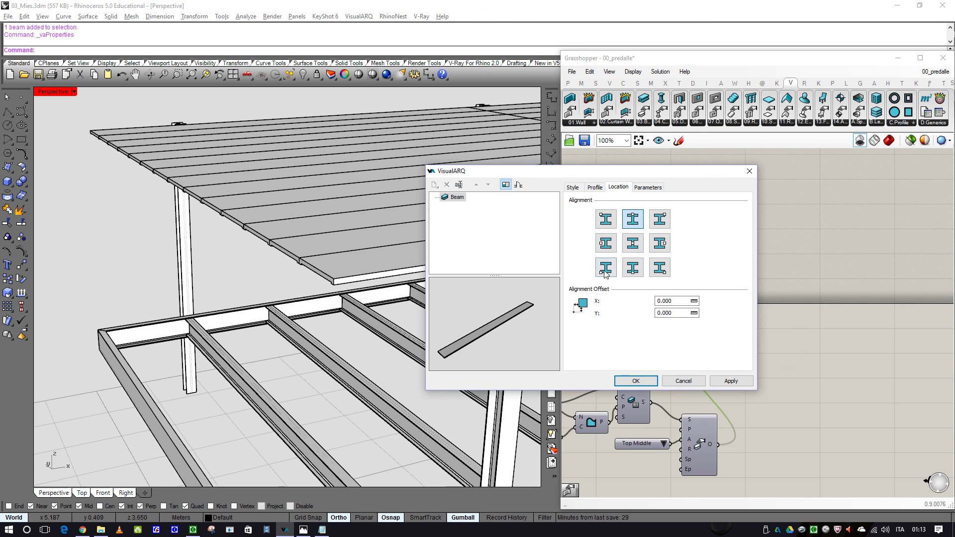